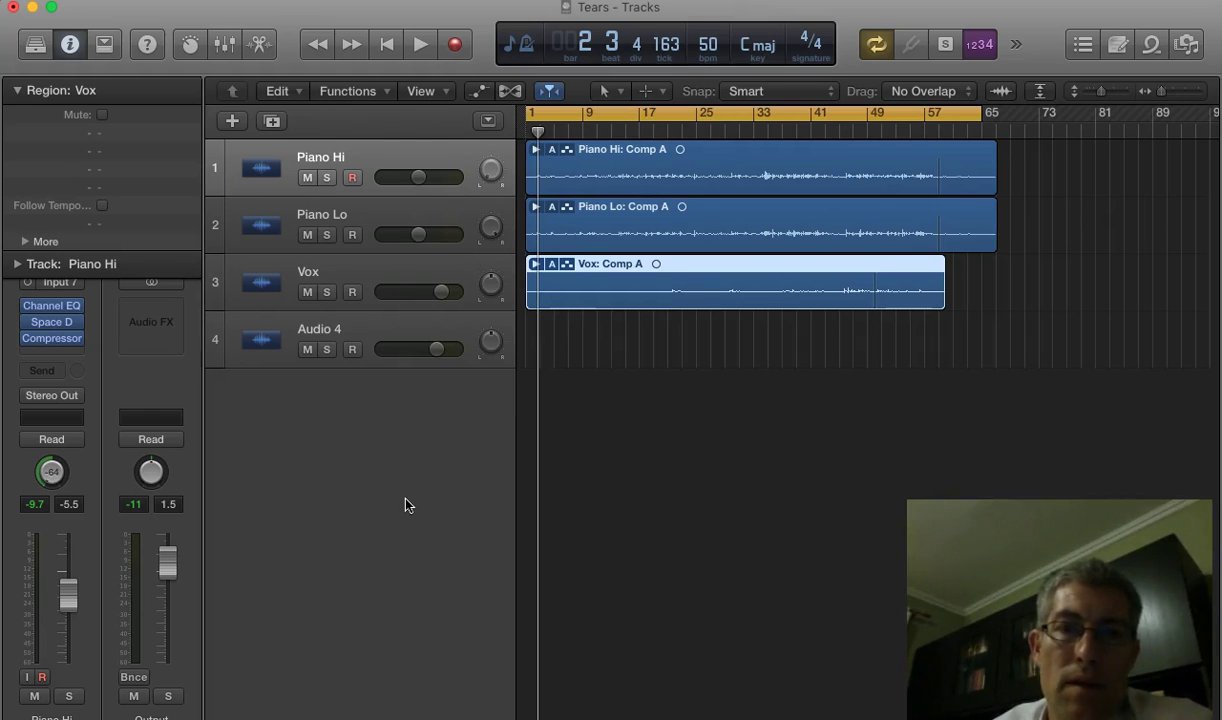
pyautogui.click(42, 677)
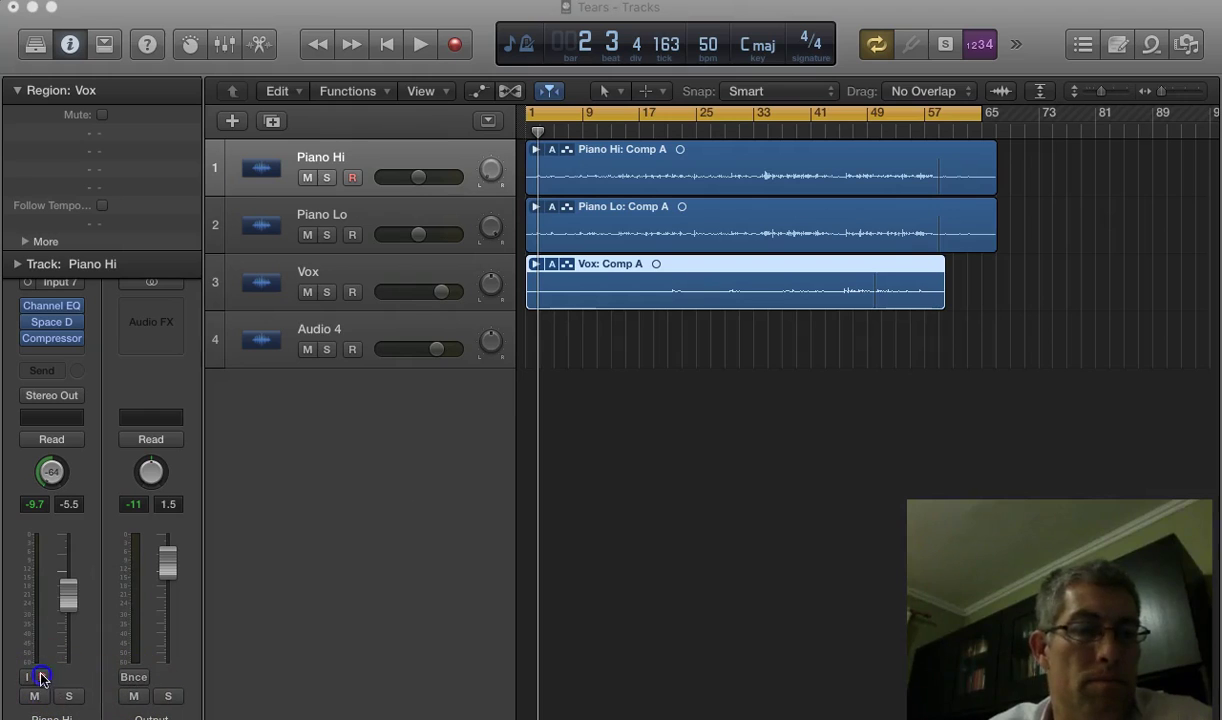
pyautogui.click(627, 426)
pyautogui.click(665, 413)
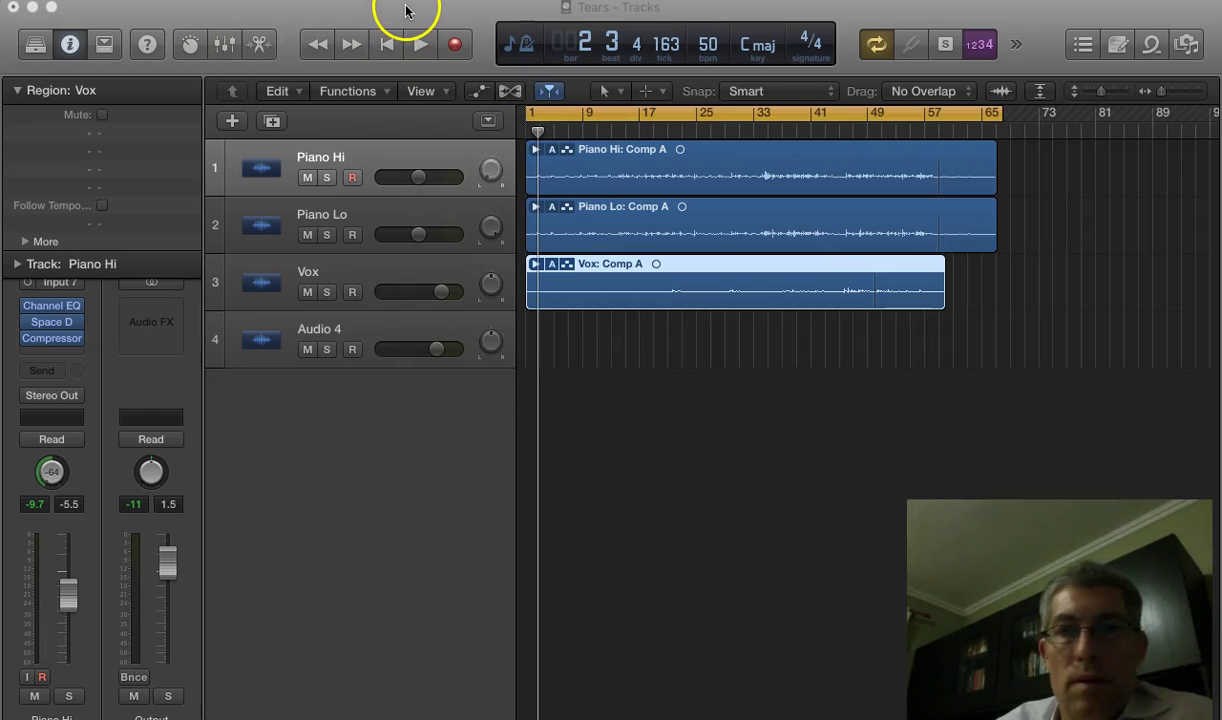
pyautogui.click(35, 668)
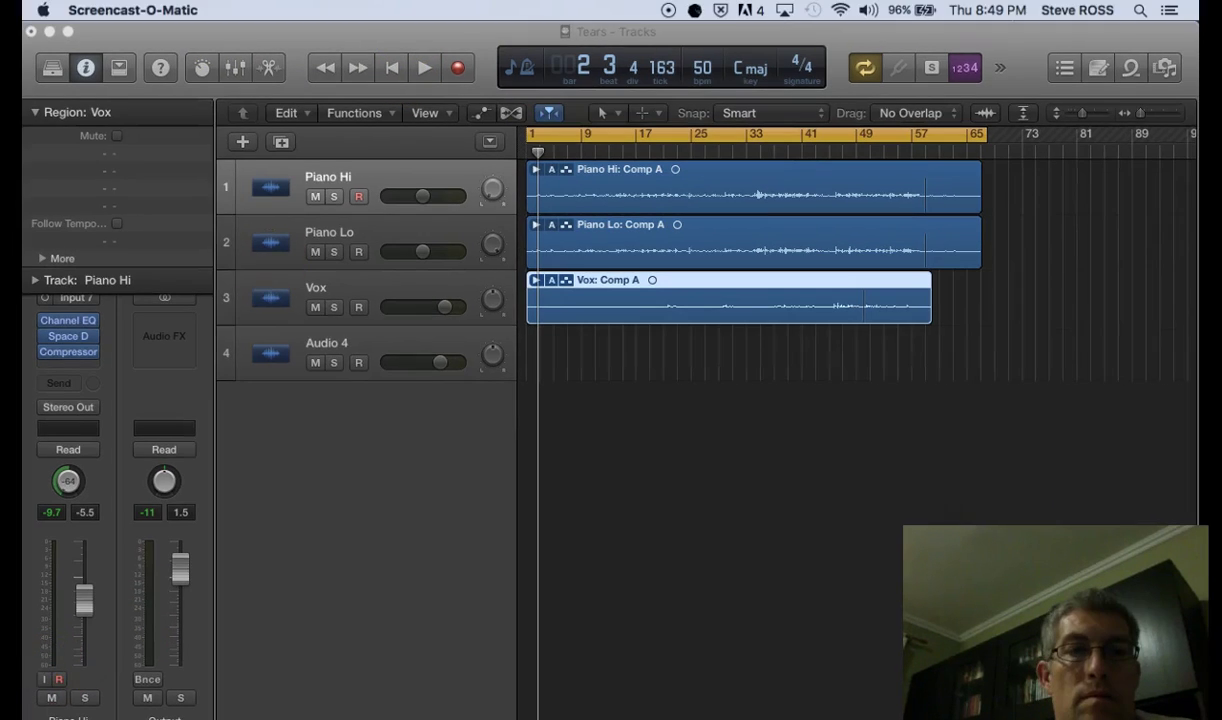
pyautogui.click(312, 34)
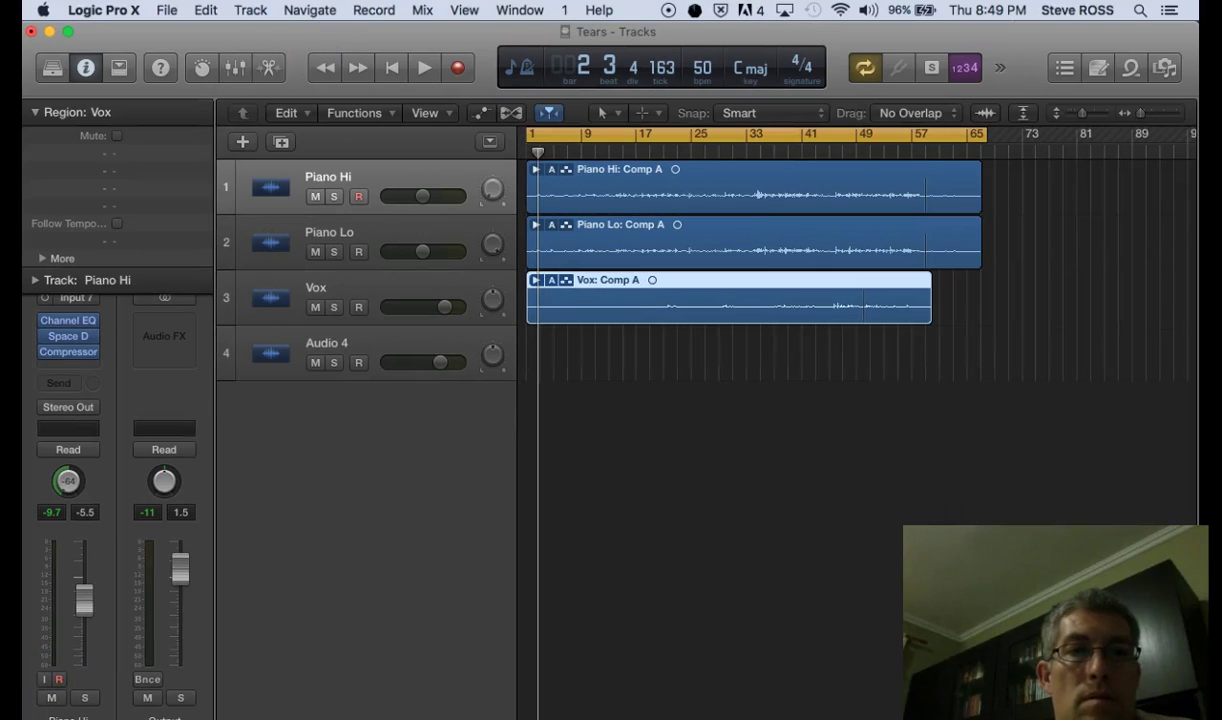
# Bounce the Vox region in place to a new track with the source muted, and undo that bounce.
pyautogui.click(167, 11)
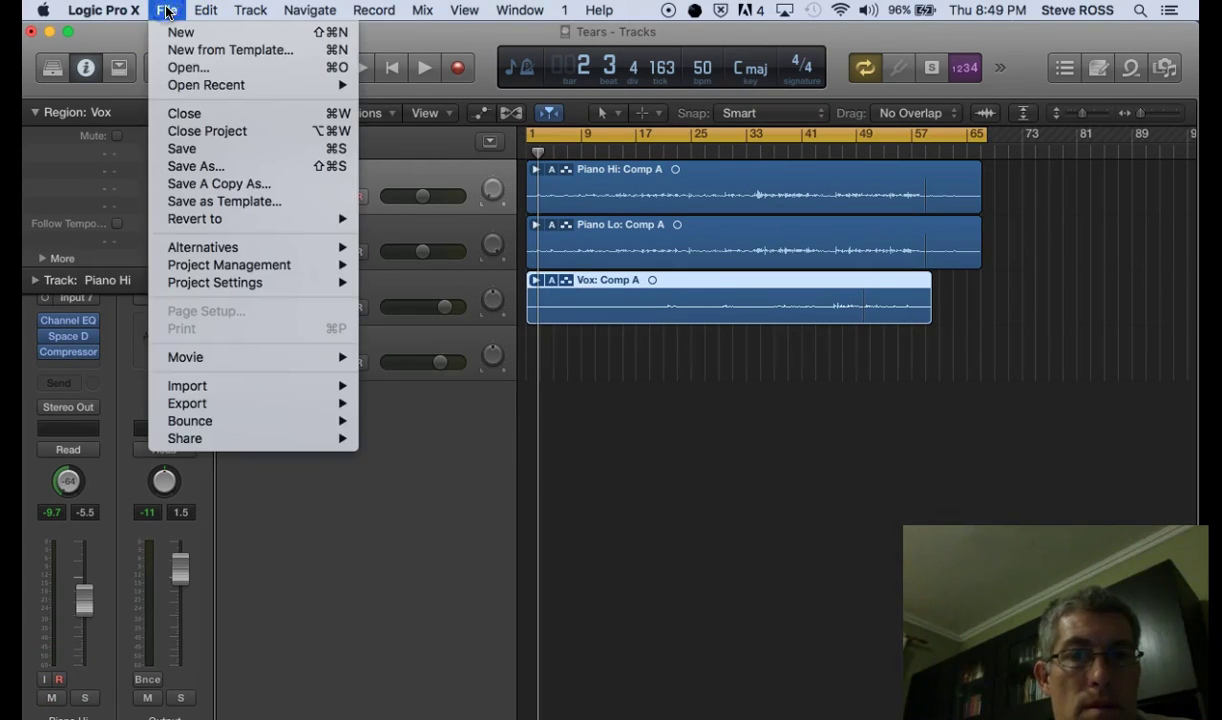
pyautogui.click(470, 280)
pyautogui.click(425, 284)
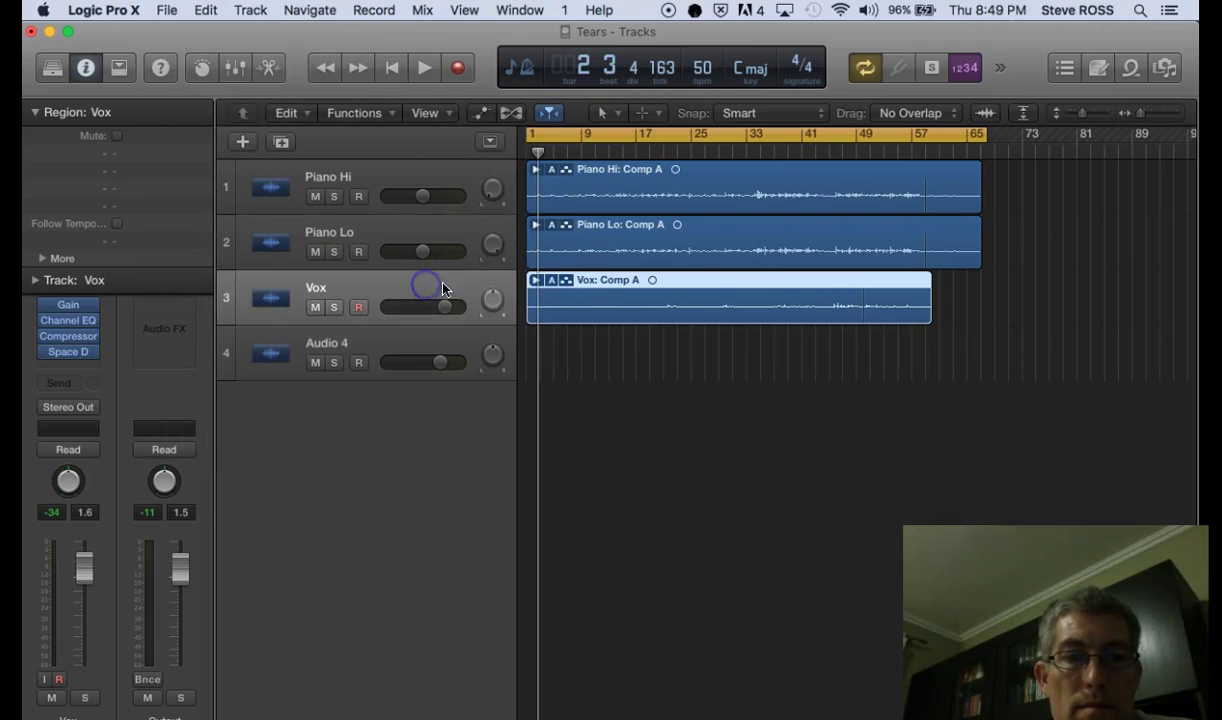
pyautogui.click(168, 12)
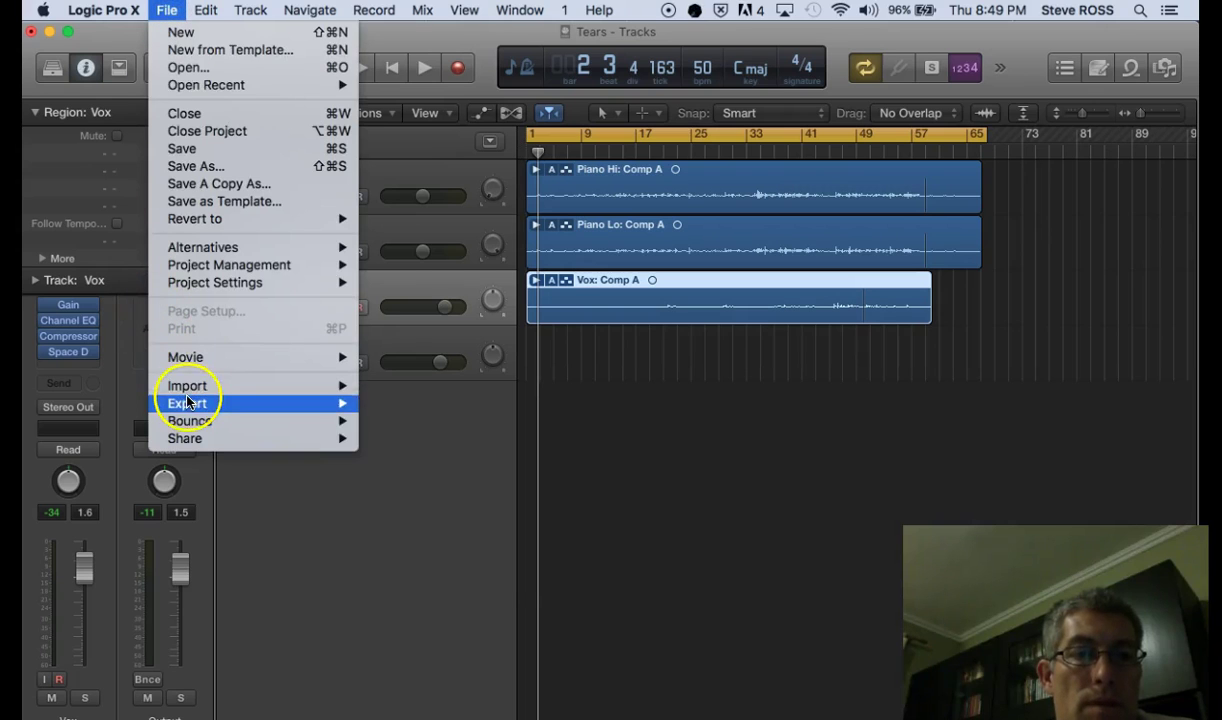
pyautogui.moveTo(187, 421)
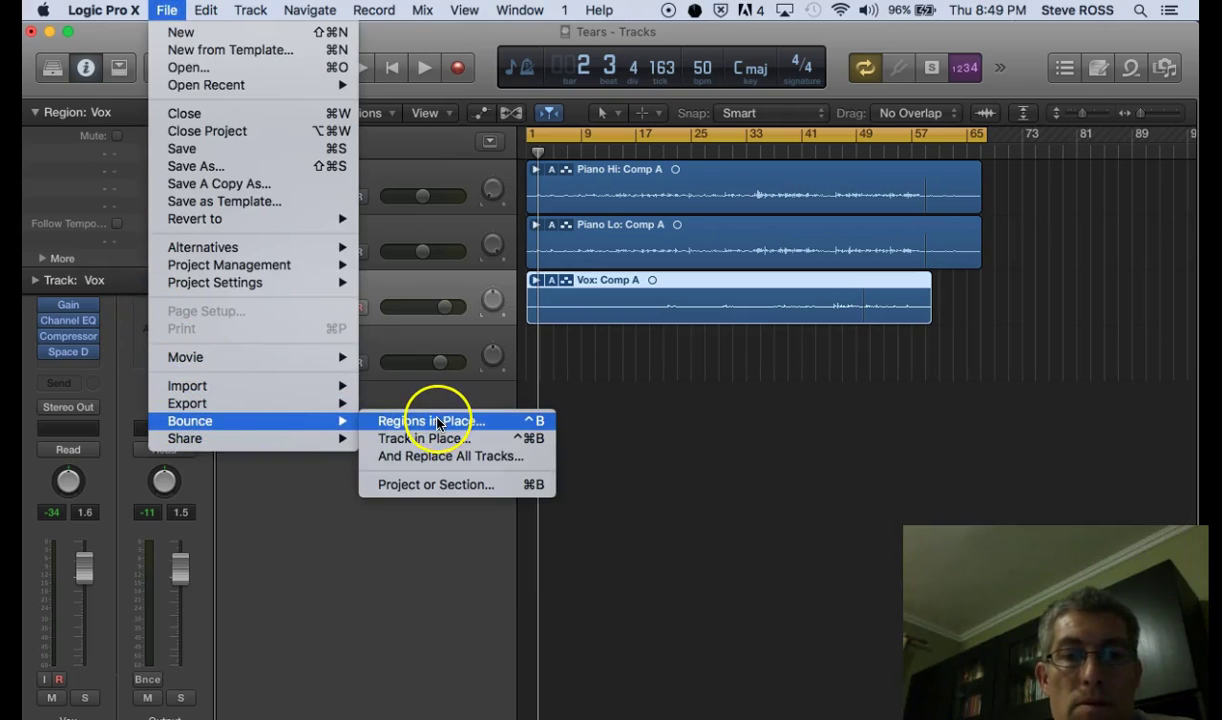
pyautogui.click(437, 422)
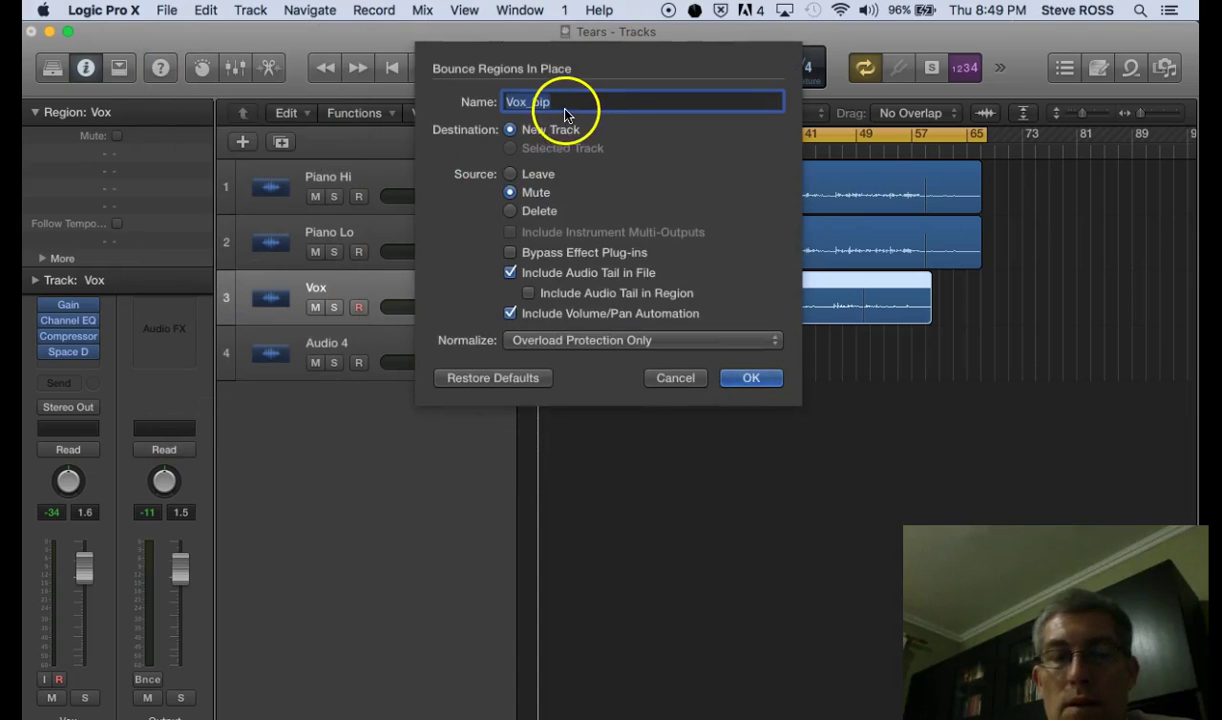
pyautogui.click(751, 379)
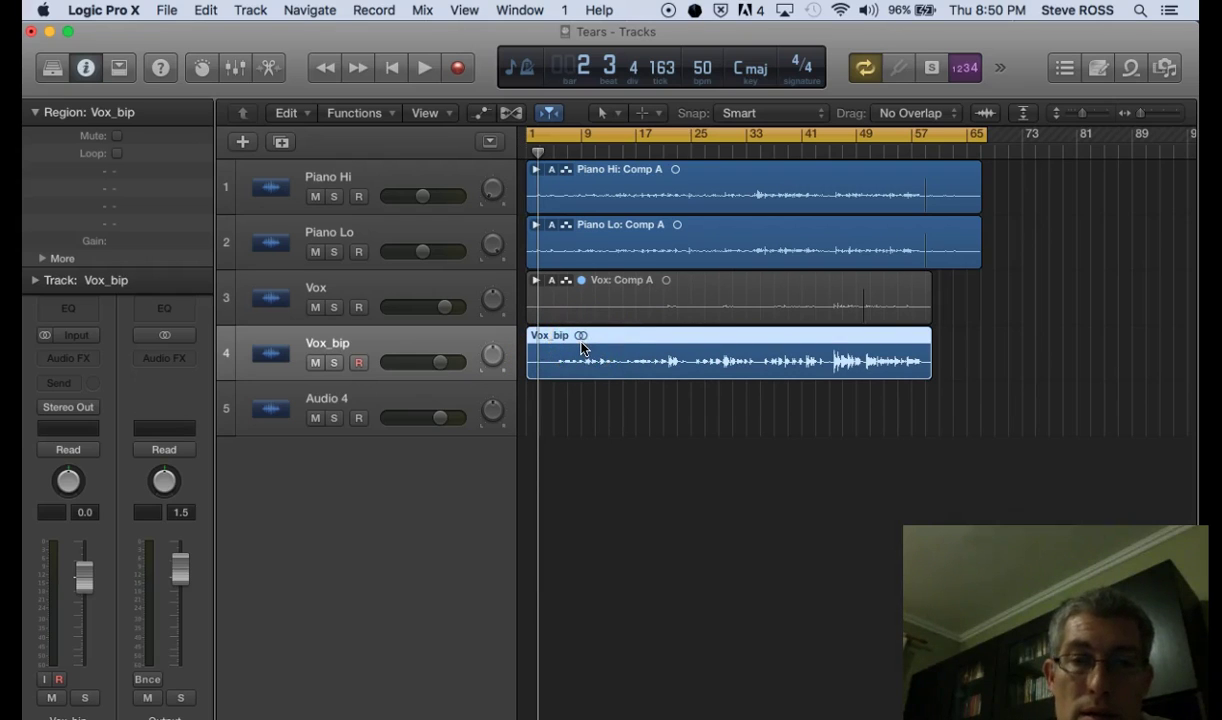
pyautogui.press('super+z')
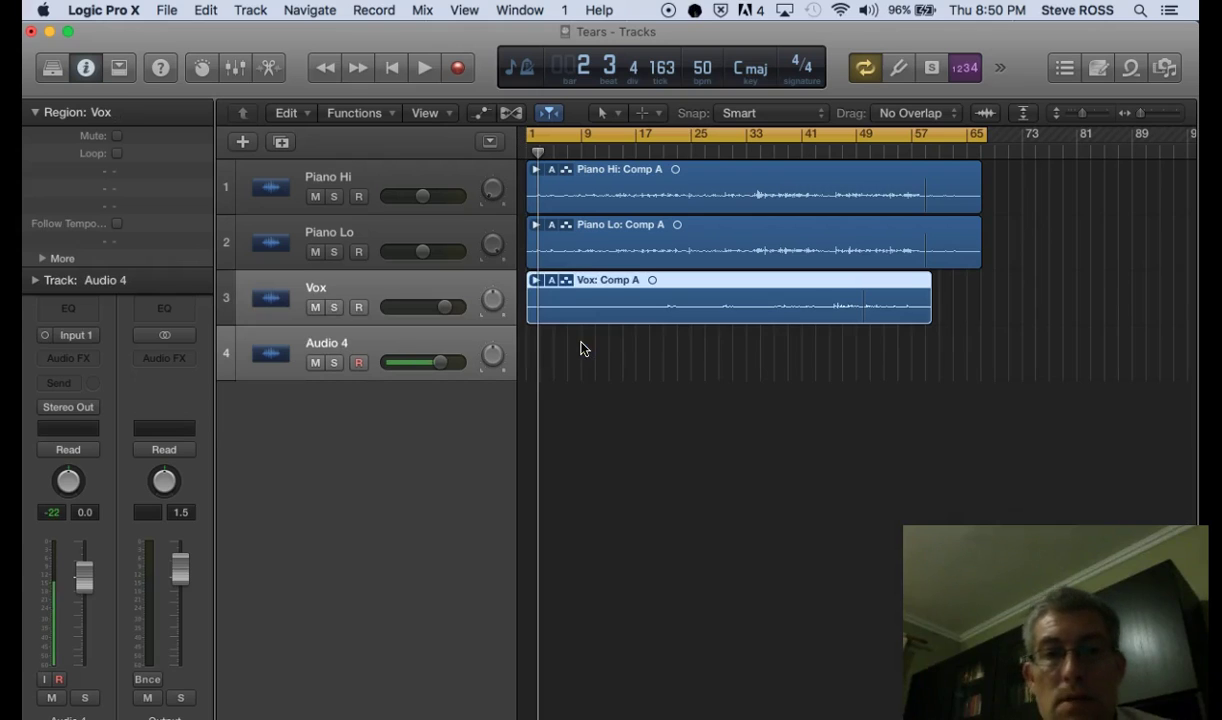
# Bounce the Vox region in place to a new track with the source muted, excluding the audio tail and volume/pan automation.
pyautogui.click(592, 292)
pyautogui.click(399, 251)
pyautogui.click(166, 10)
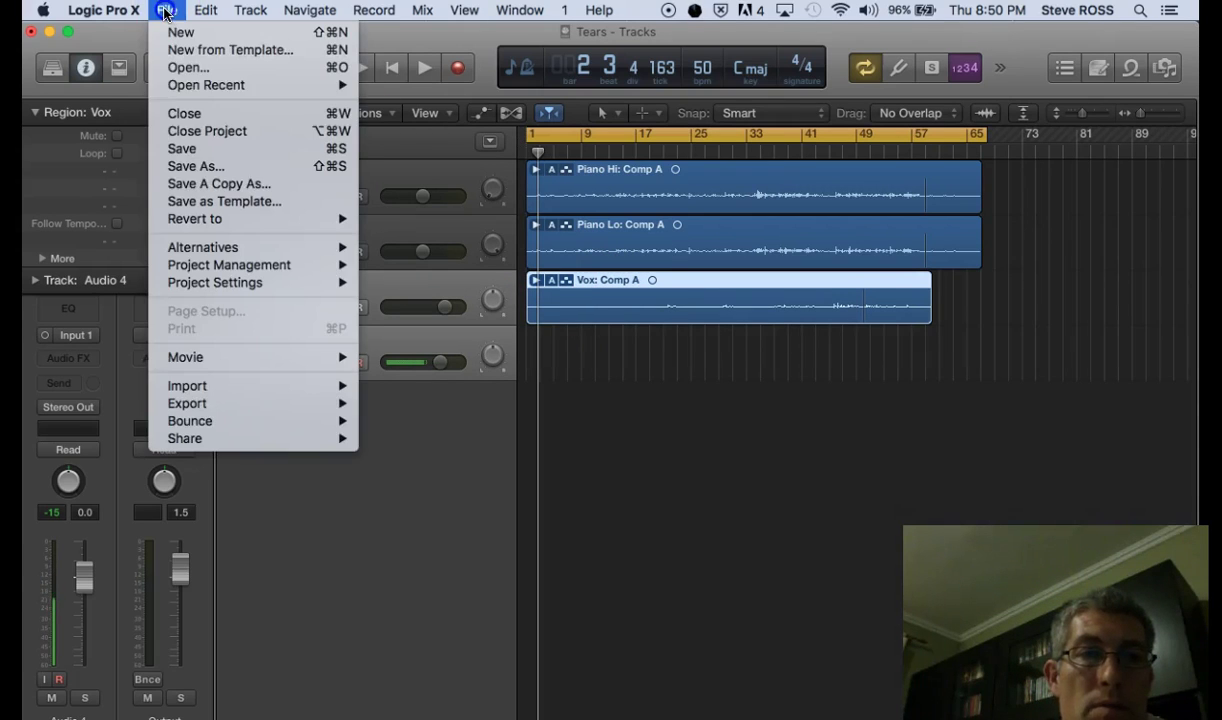
pyautogui.moveTo(175, 246)
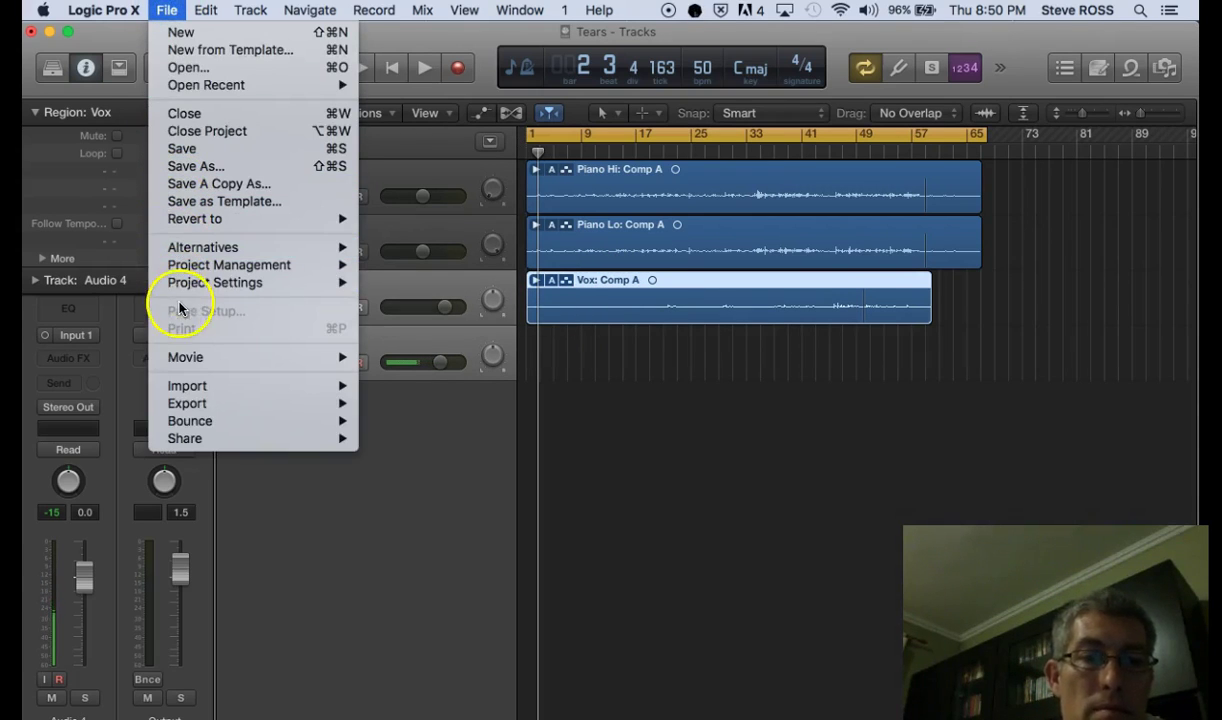
pyautogui.moveTo(196, 404)
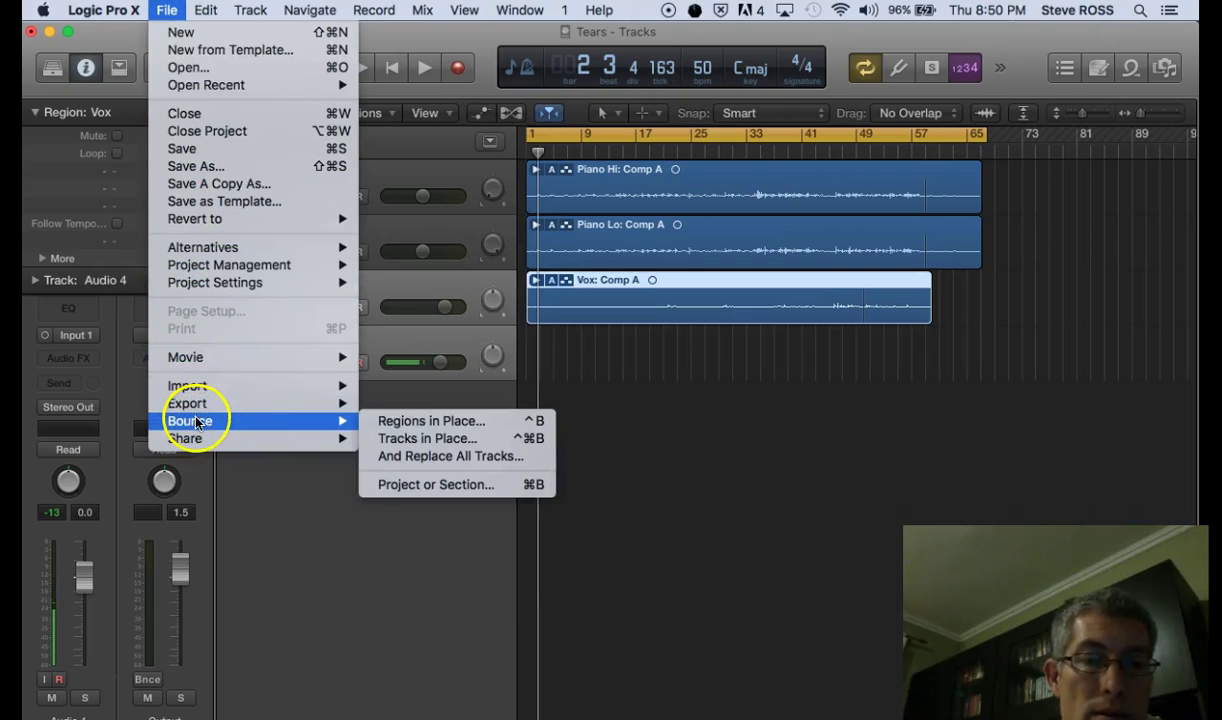
pyautogui.click(433, 422)
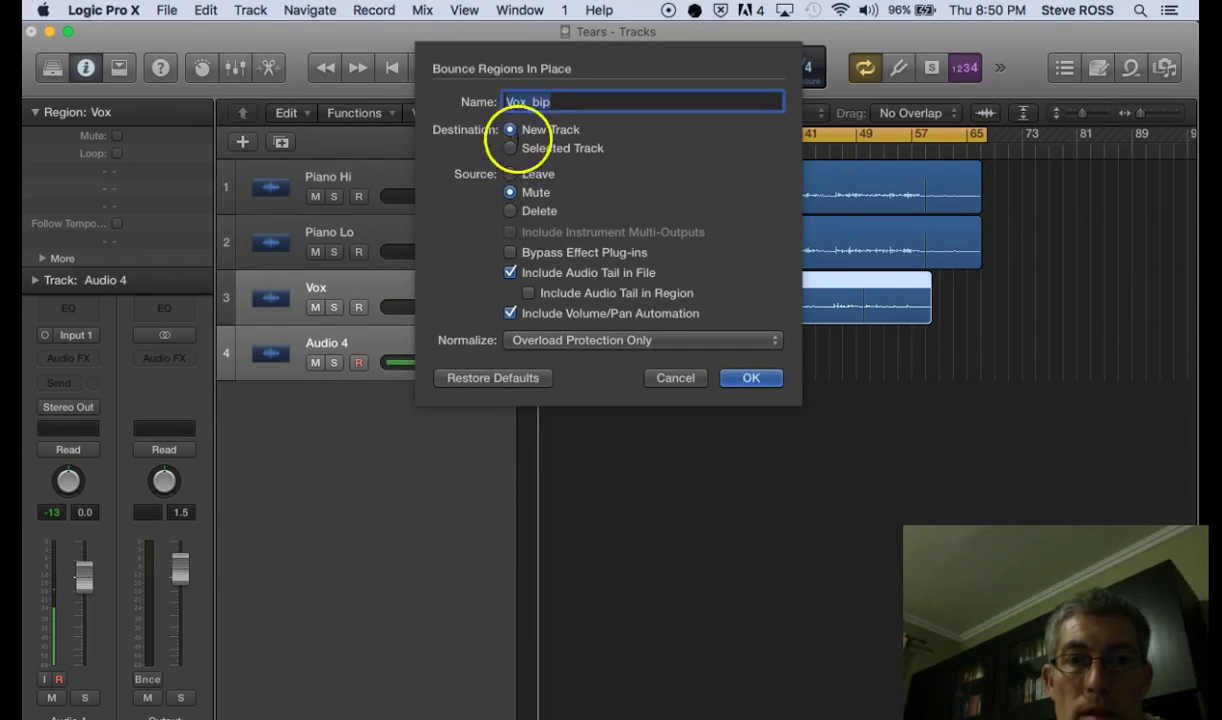
pyautogui.click(509, 314)
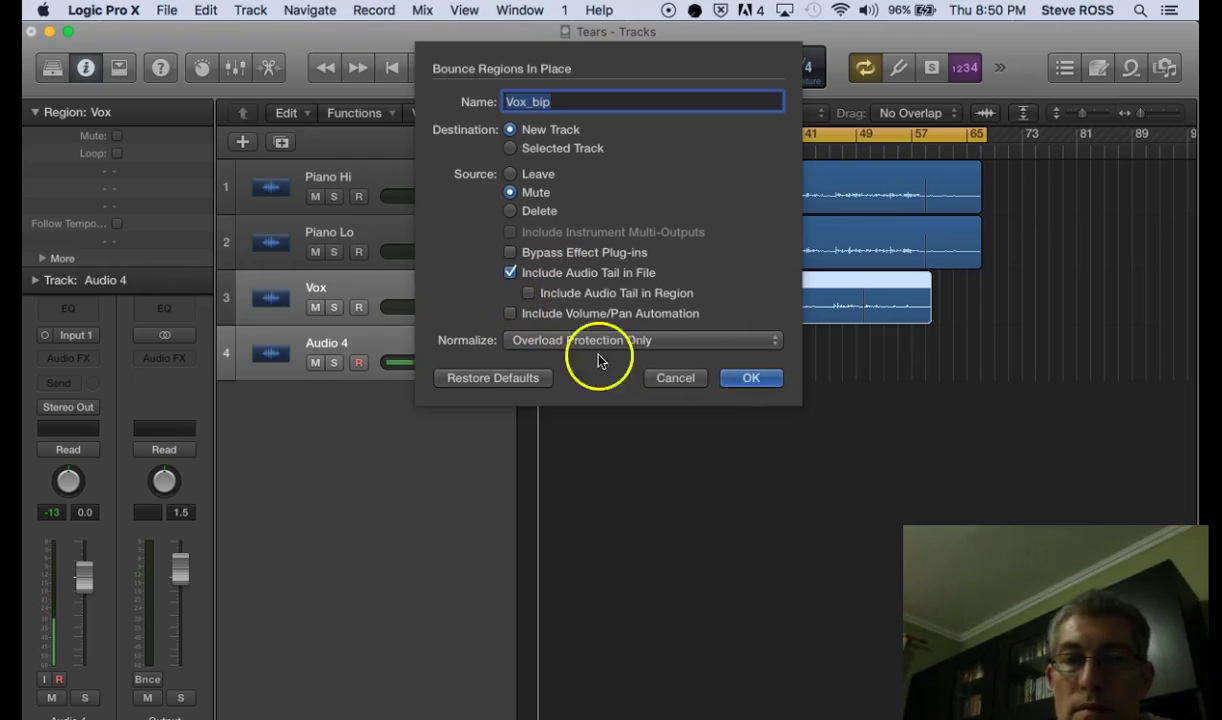
pyautogui.click(513, 274)
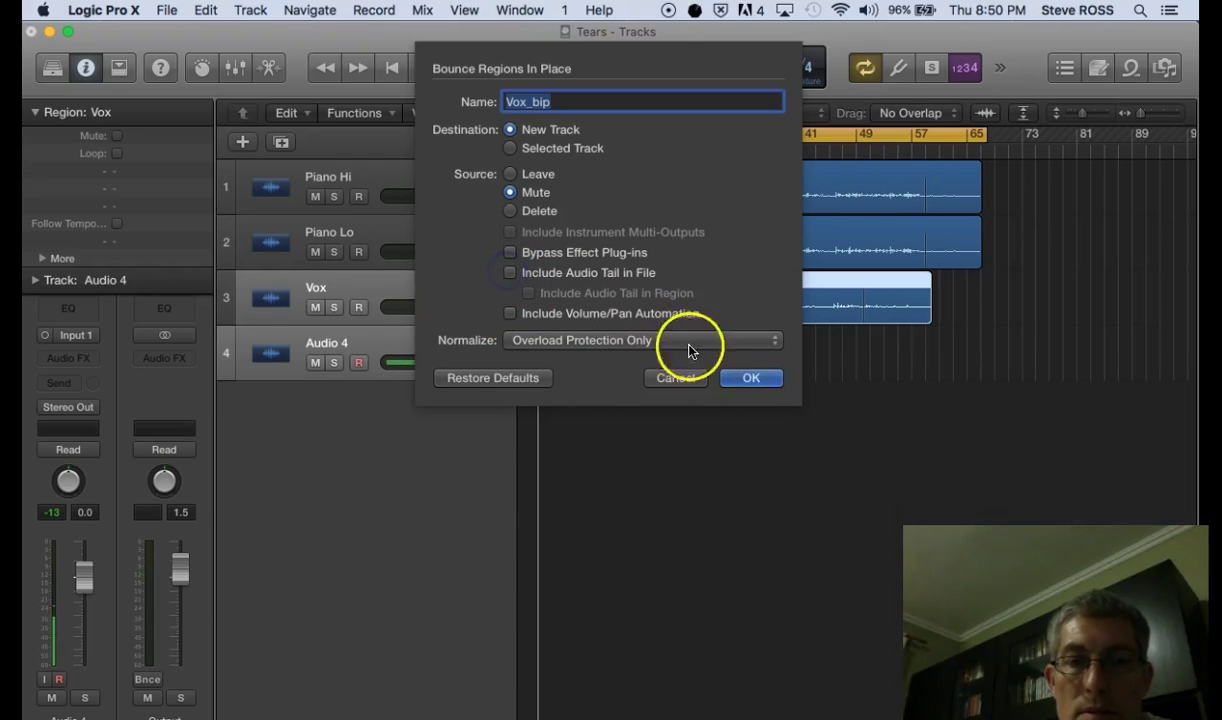
pyautogui.click(751, 380)
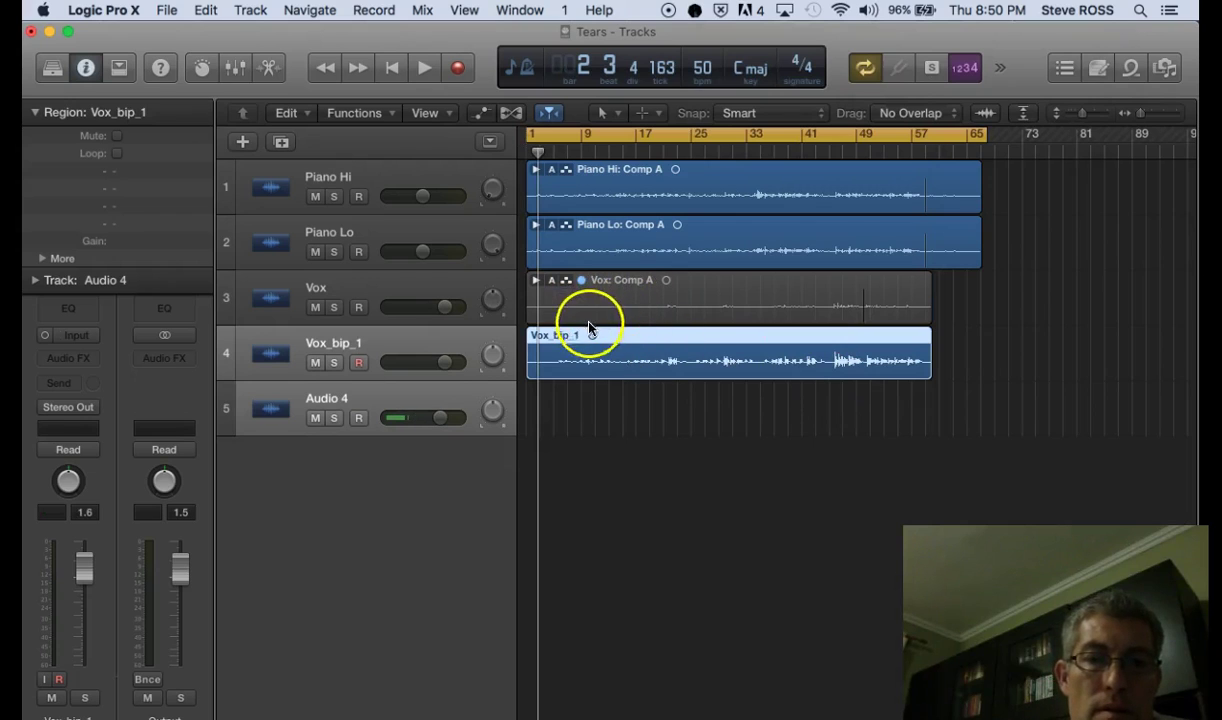
# Move the Vox_bip_1 region slightly later and bounce its track in place to a new track named Vox_bip_1_bip.
pyautogui.moveTo(610, 338)
pyautogui.mouseDown()
pyautogui.moveTo(642, 338)
pyautogui.moveTo(616, 335)
pyautogui.mouseUp()
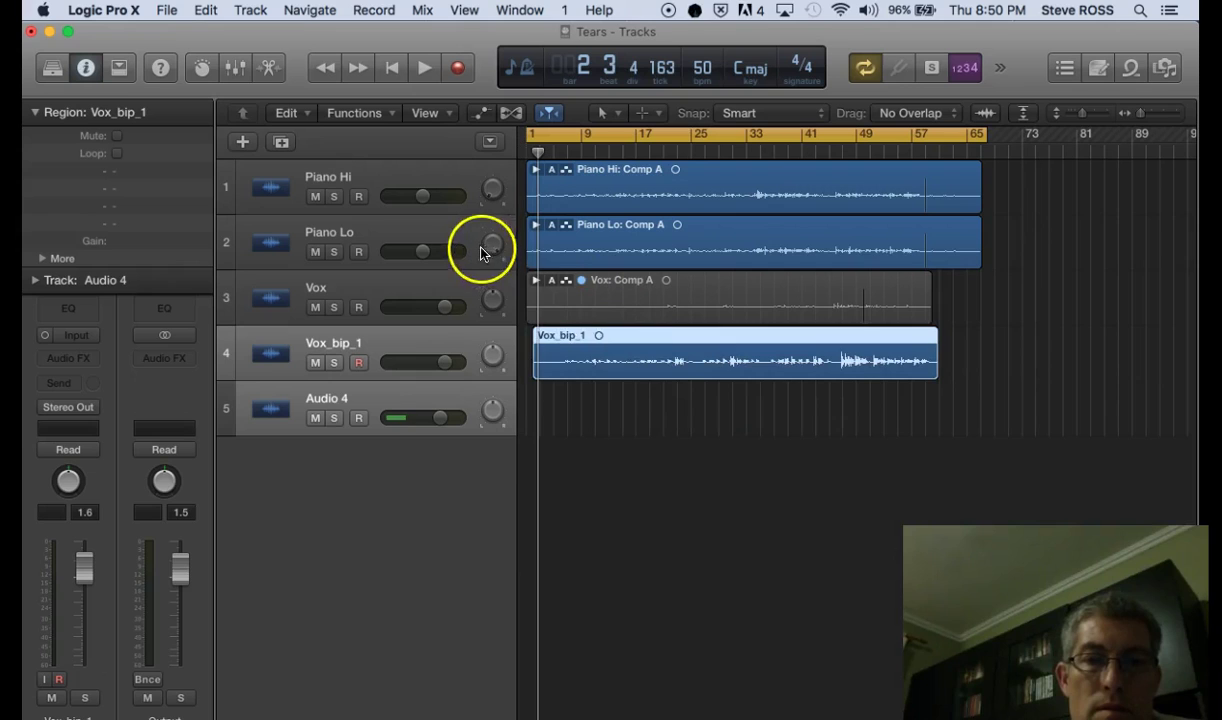
pyautogui.click(456, 347)
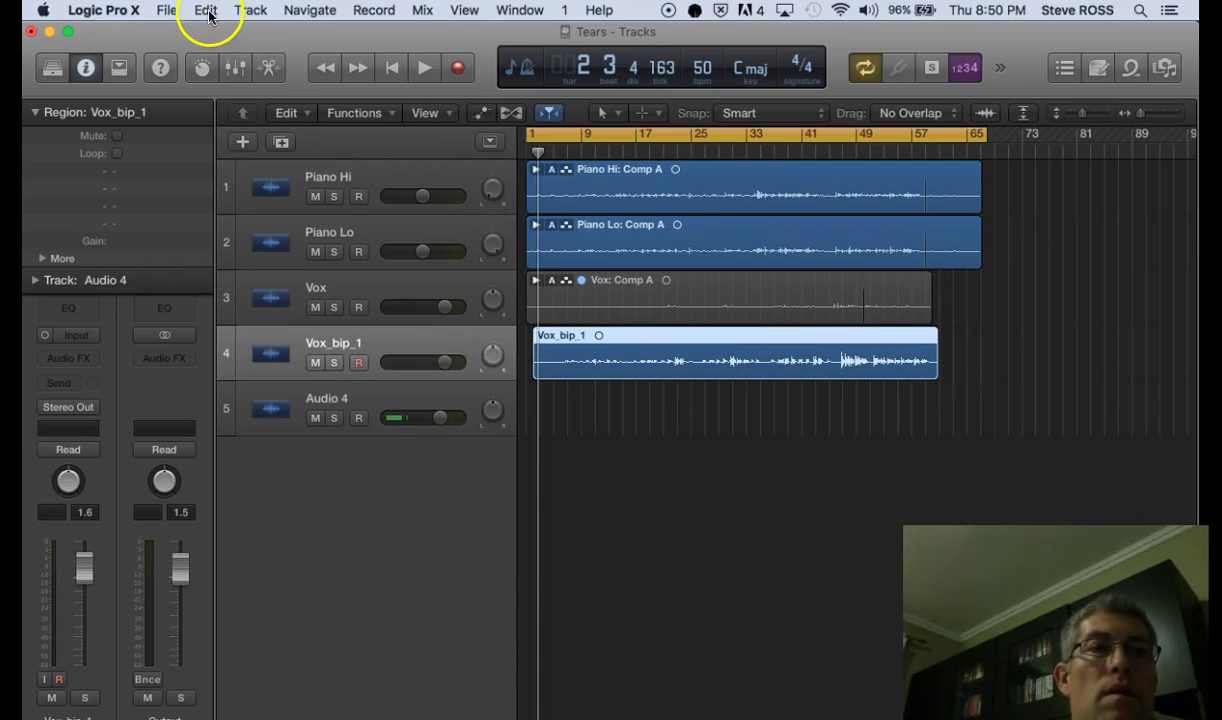
pyautogui.click(166, 11)
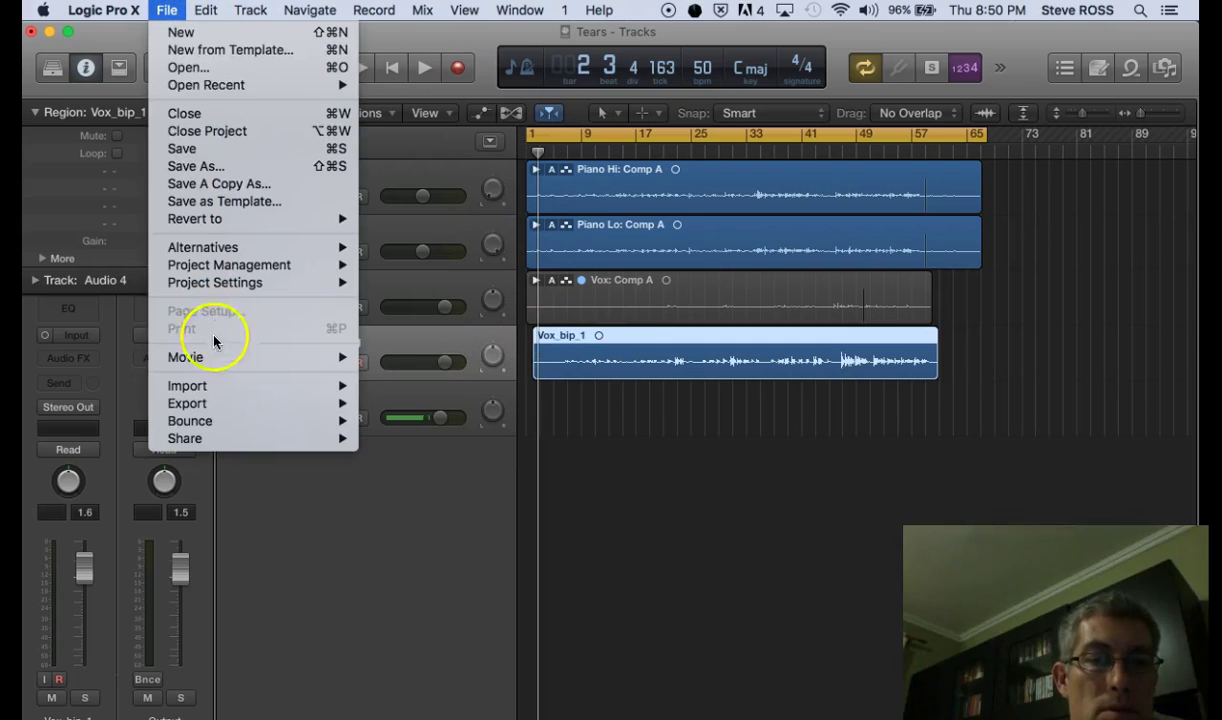
pyautogui.moveTo(215, 420)
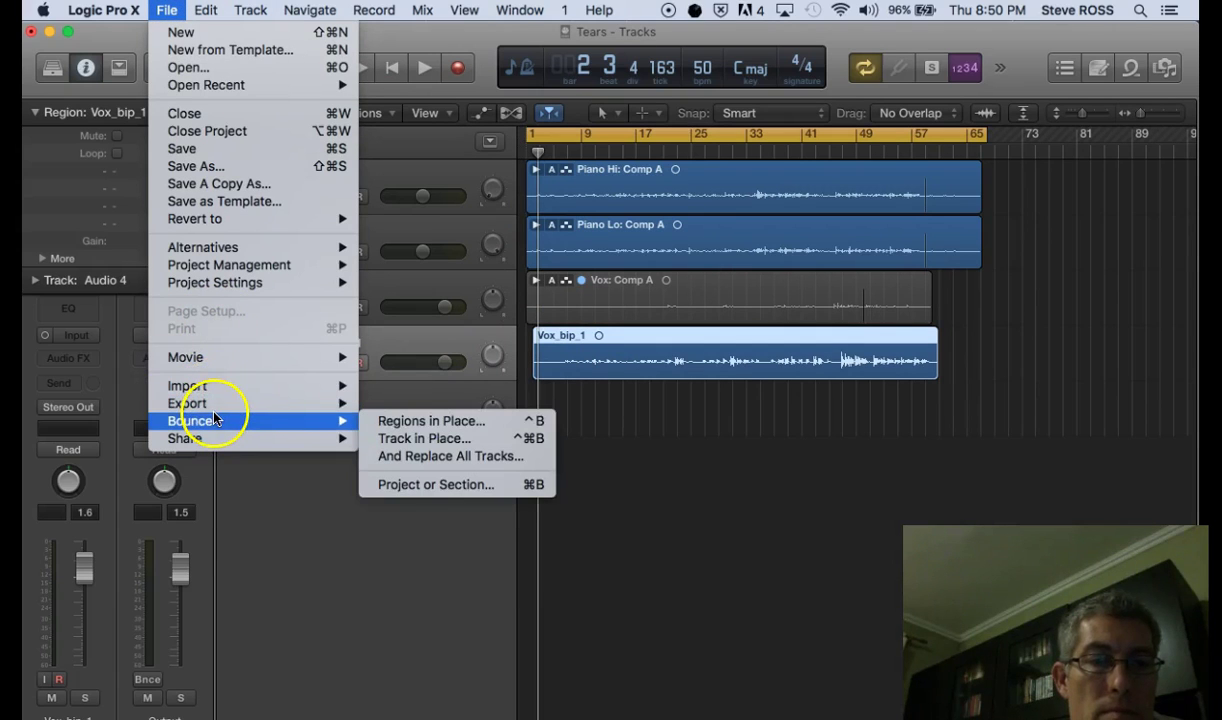
pyautogui.click(430, 440)
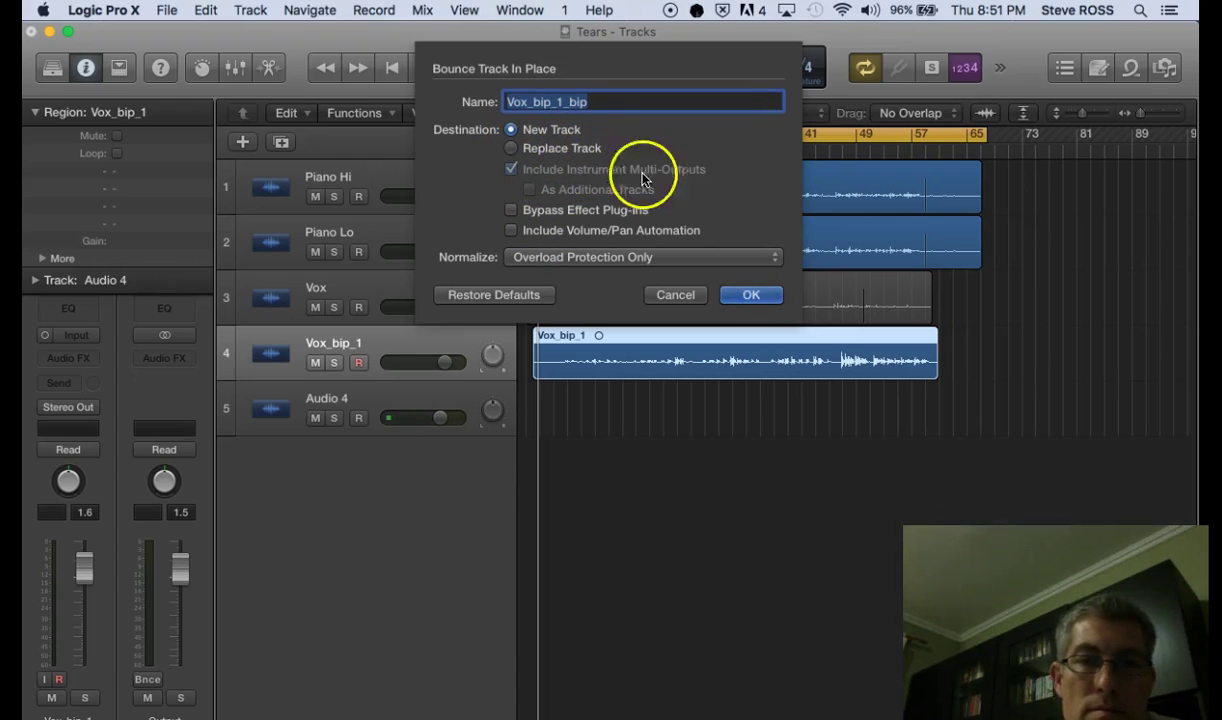
pyautogui.click(748, 296)
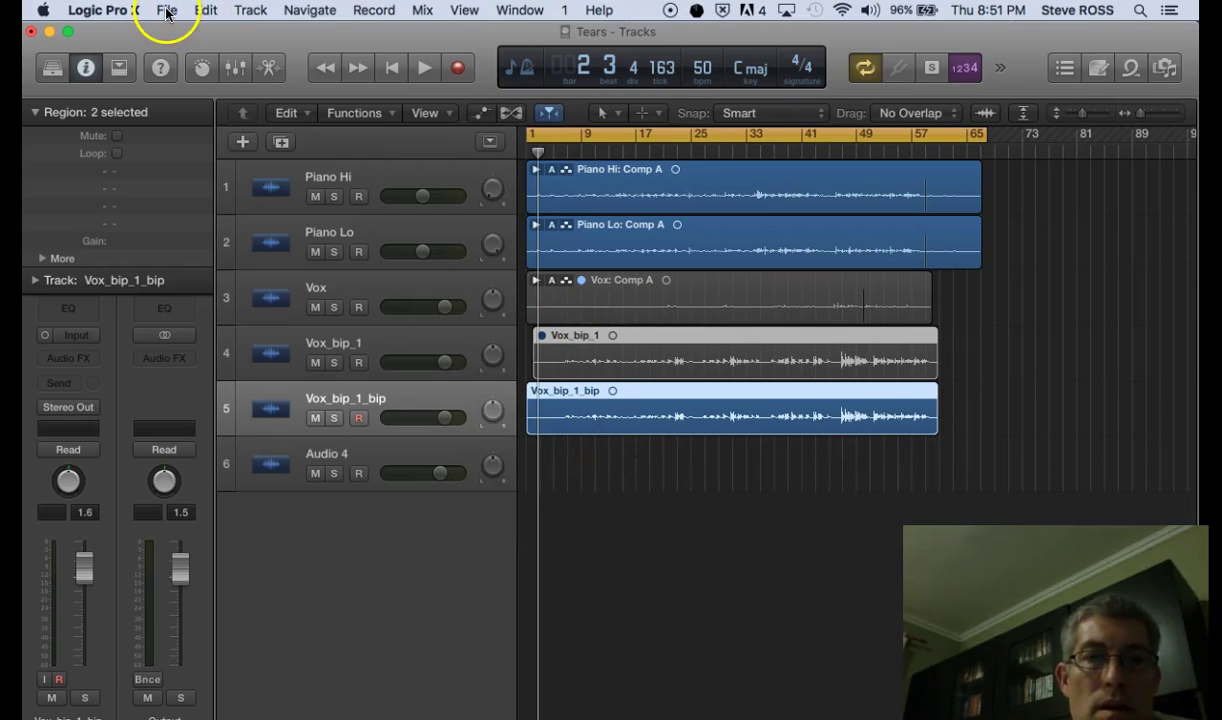
# Show the mixer below the tracks and solo the Vox_bip_1_bip track.
pyautogui.click(250, 12)
pyautogui.click(250, 12)
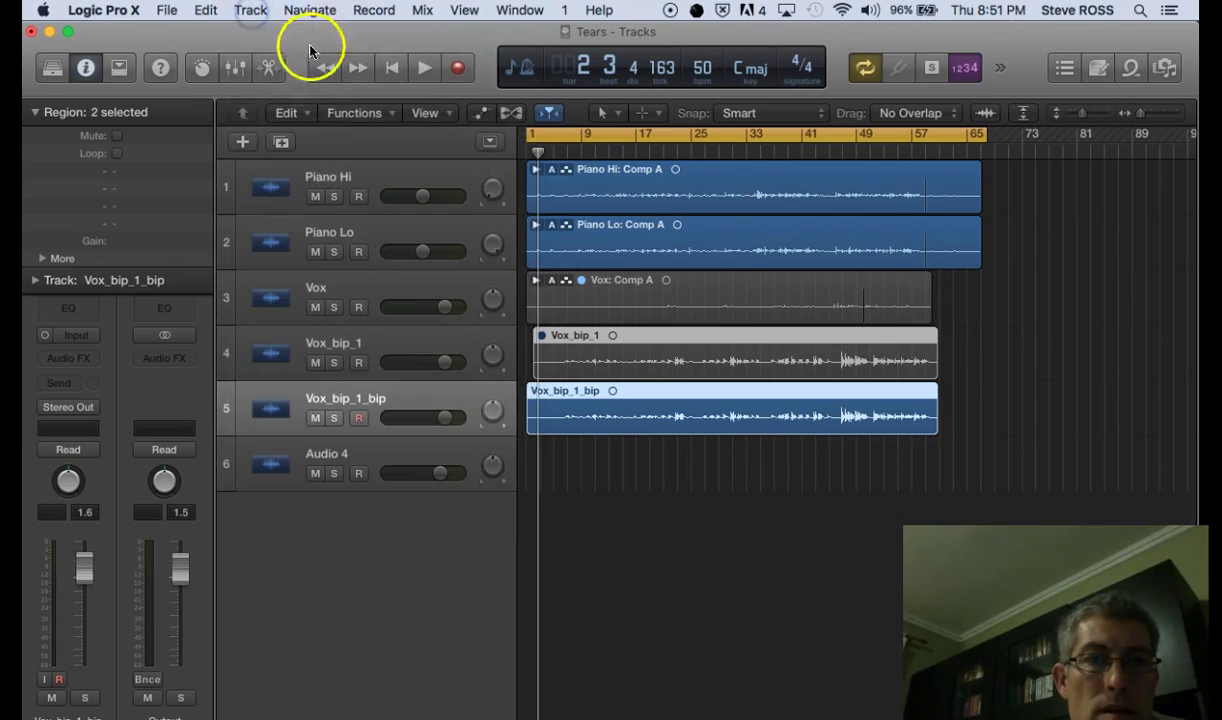
pyautogui.click(240, 68)
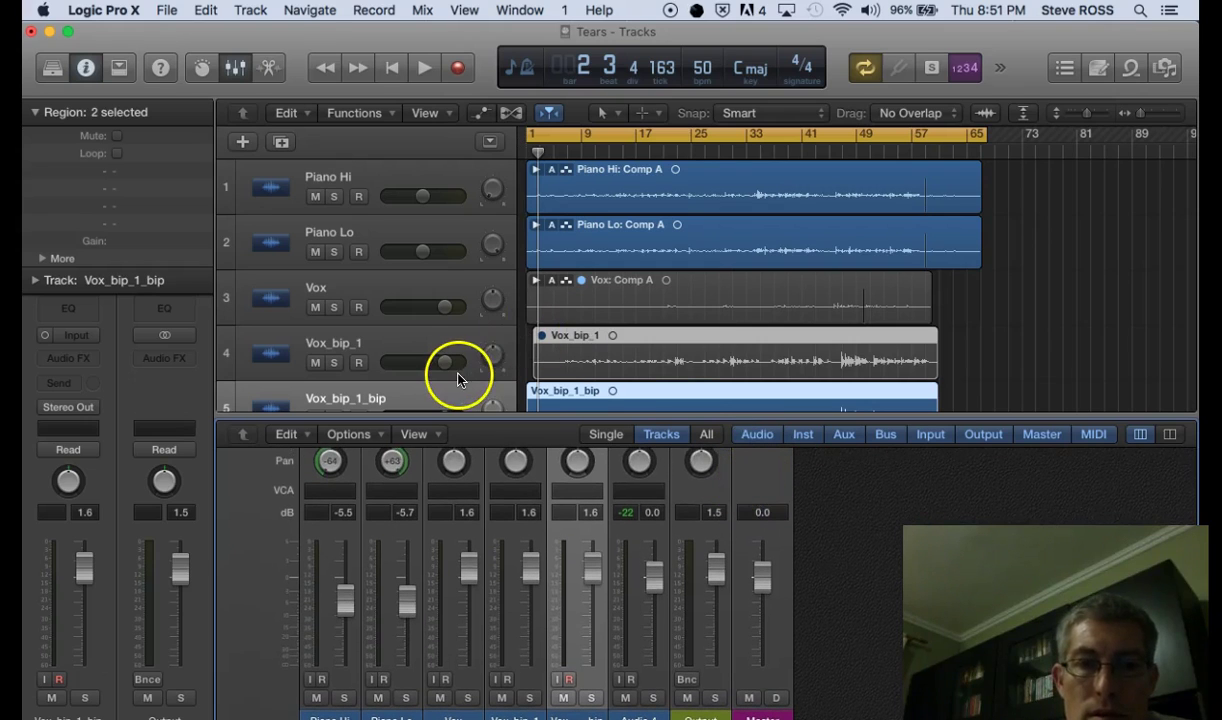
pyautogui.scroll(-2, 458, 378)
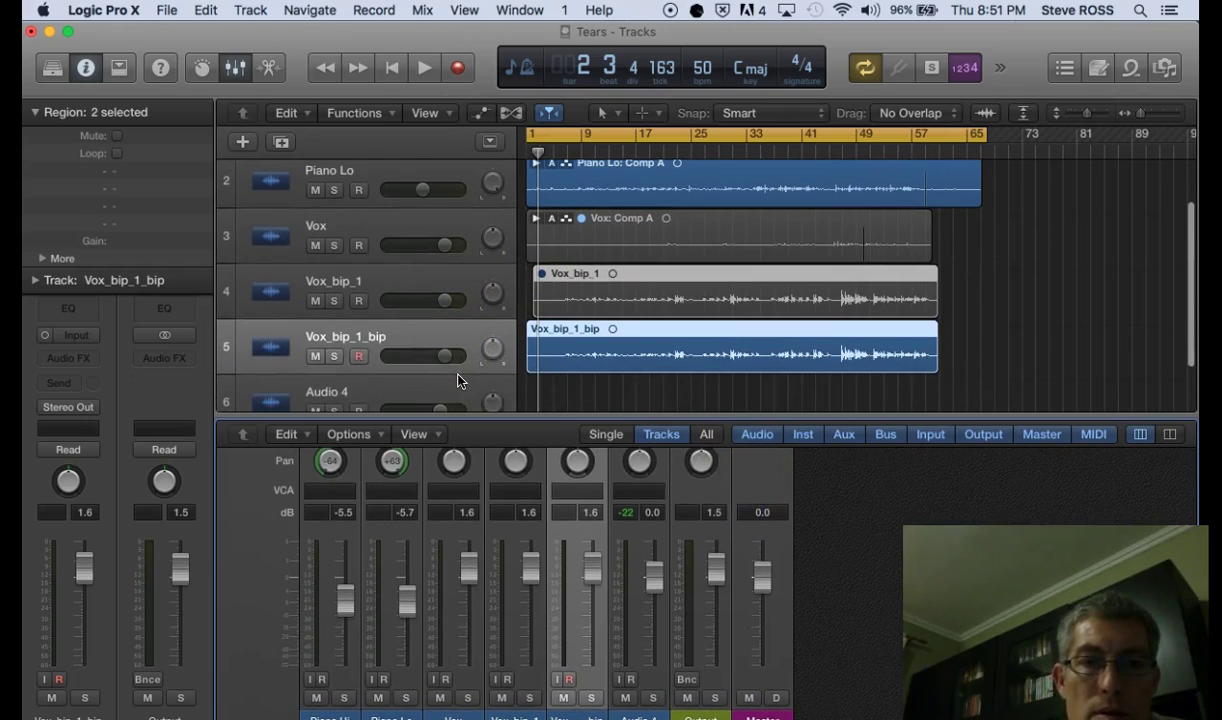
pyautogui.click(334, 357)
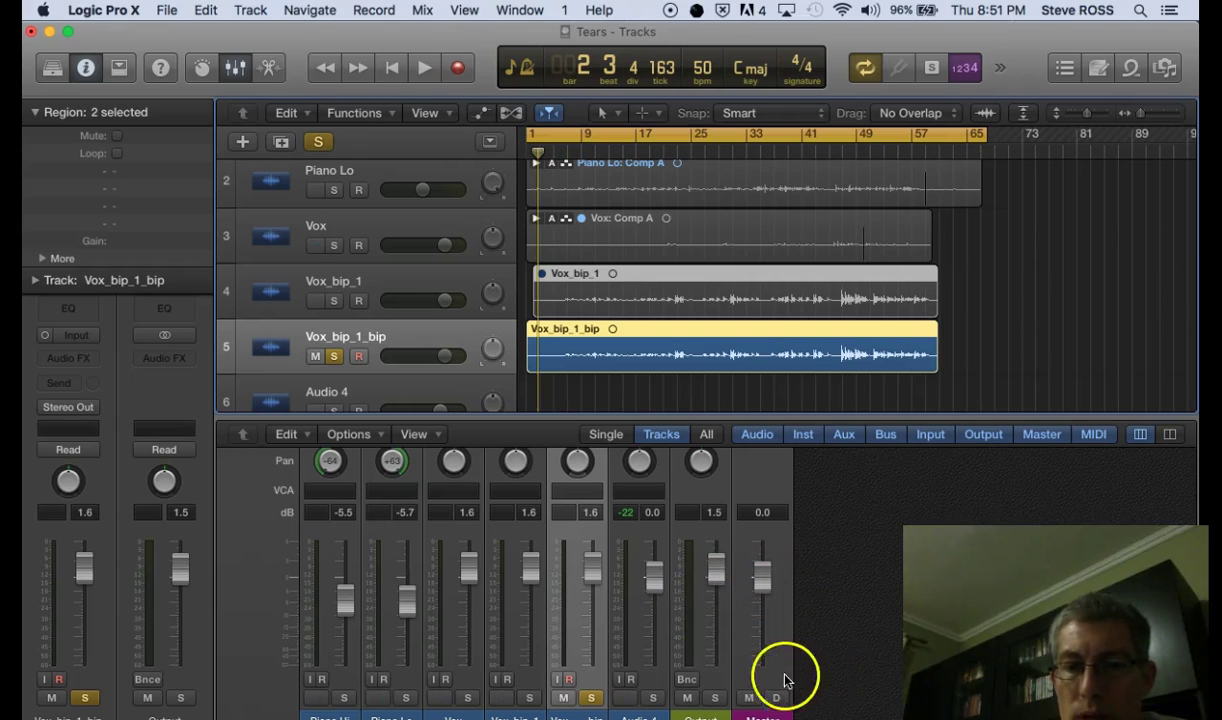
# Switch the output channel's format from stereo to mono in the mixer.
pyautogui.scroll(10, 717, 660)
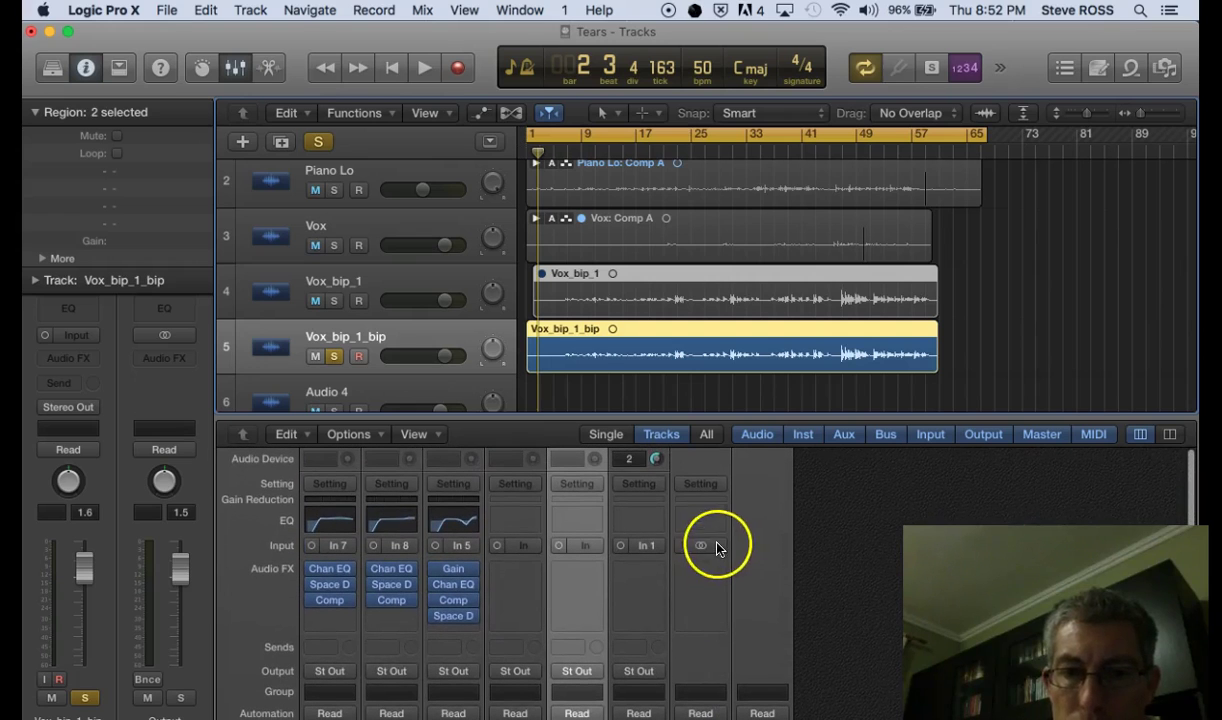
pyautogui.click(700, 545)
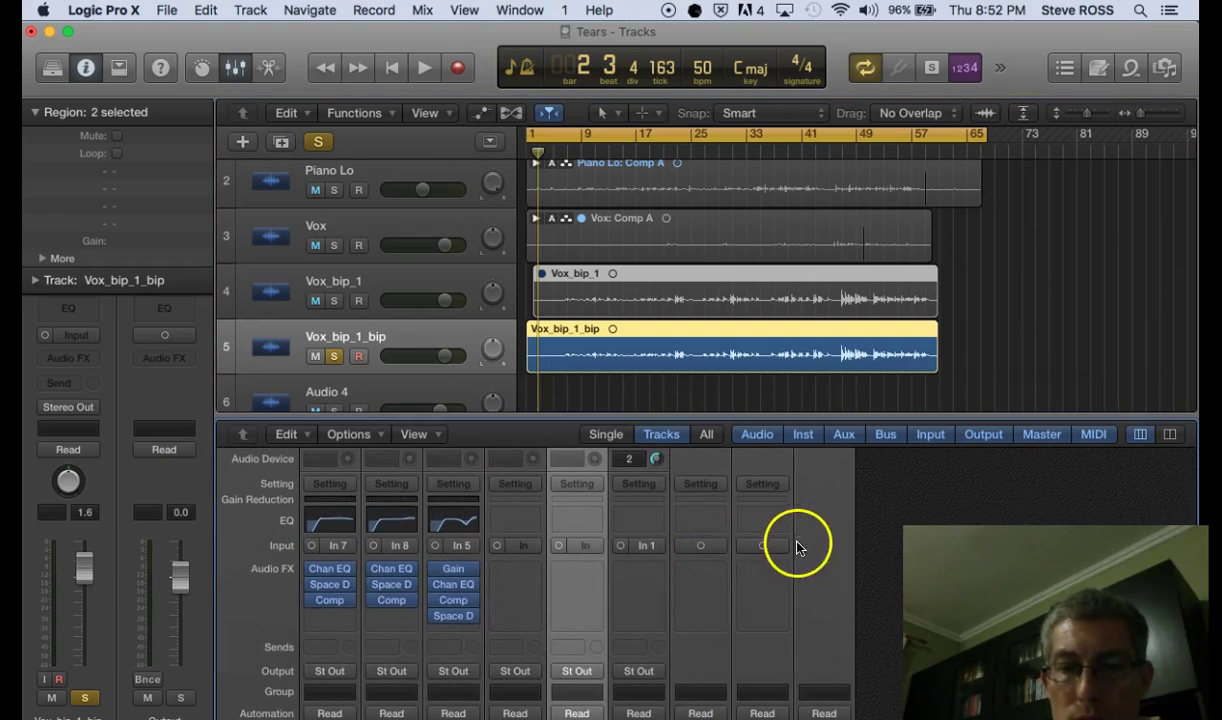
pyautogui.scroll(-10, 706, 548)
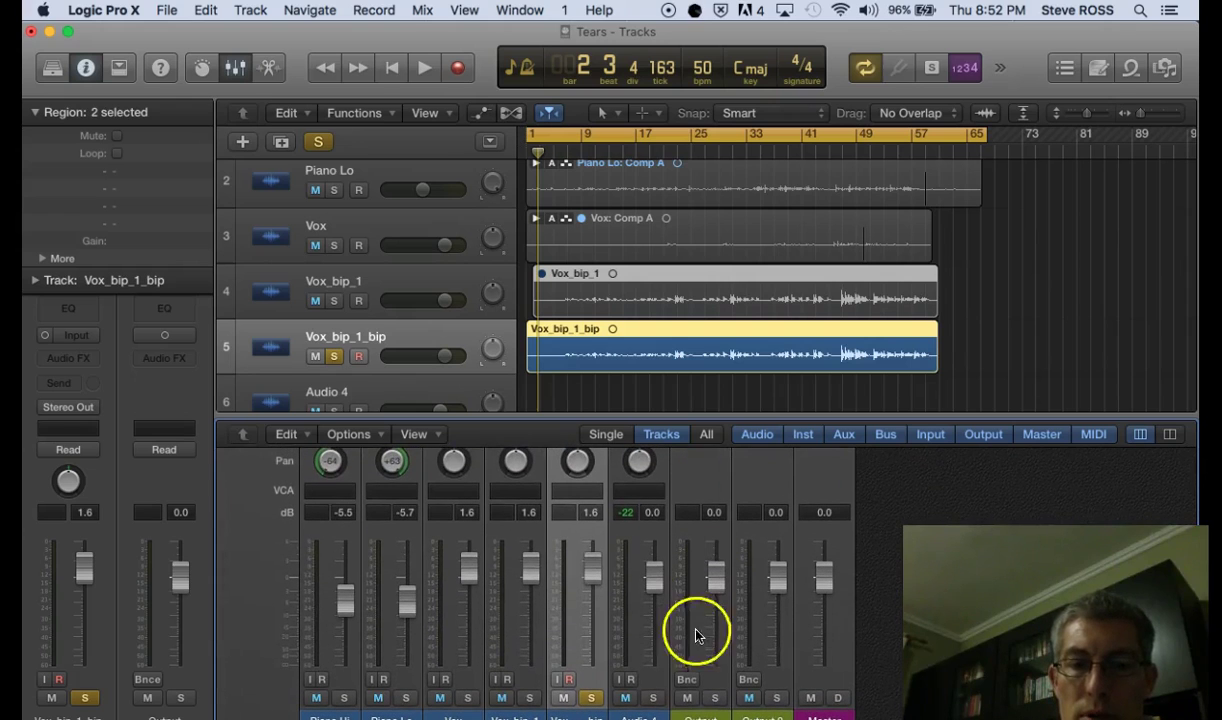
# Set up a bounce of the mono output with only PCM as the destination and AIFF as the file format, and proceed to saving.
pyautogui.click(688, 681)
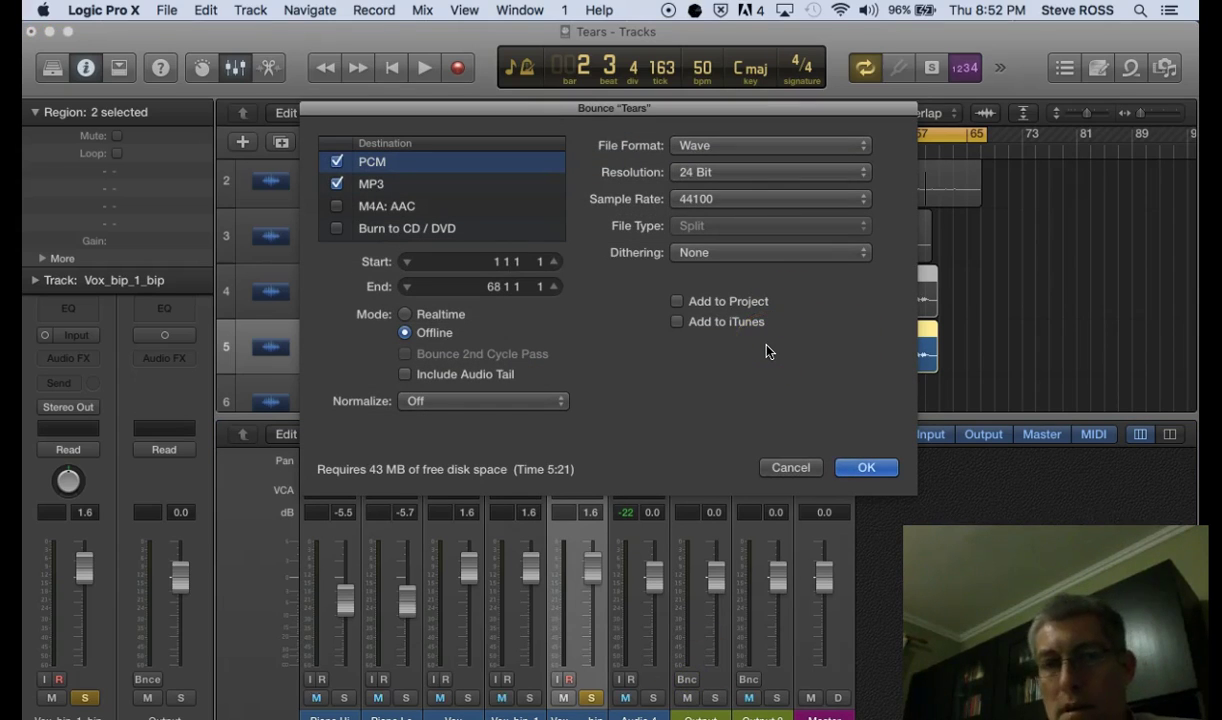
pyautogui.click(334, 185)
pyautogui.click(424, 164)
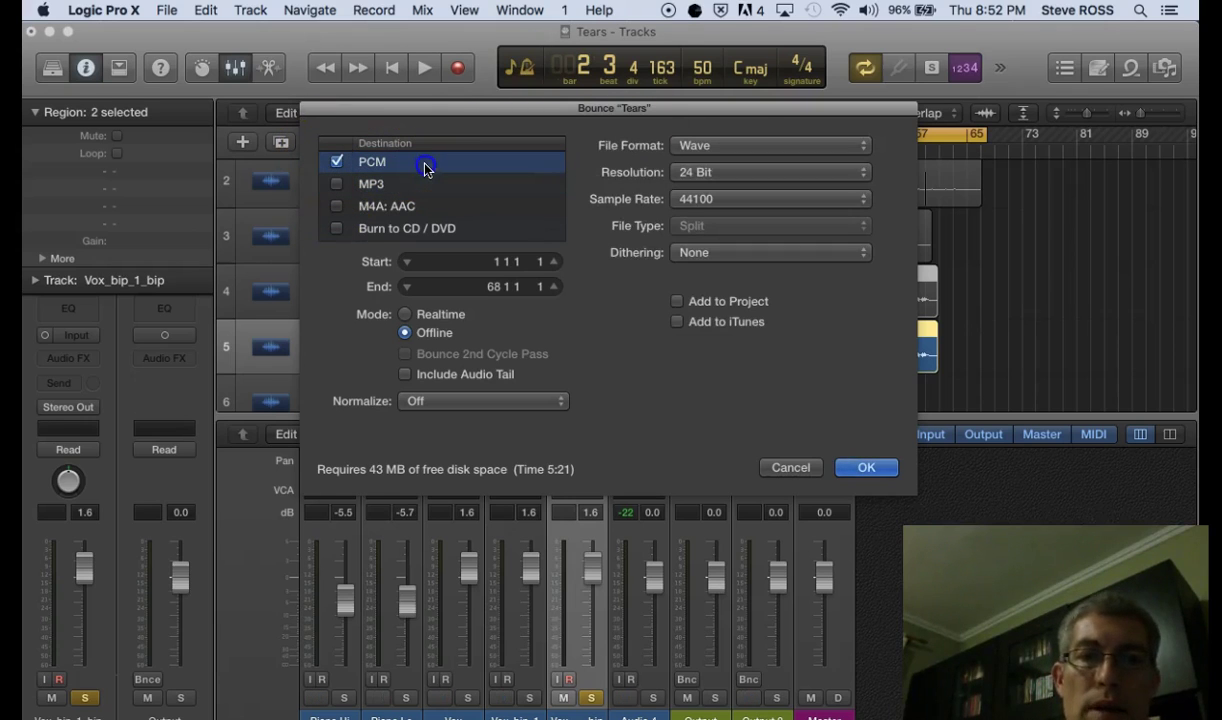
pyautogui.click(734, 152)
pyautogui.click(724, 132)
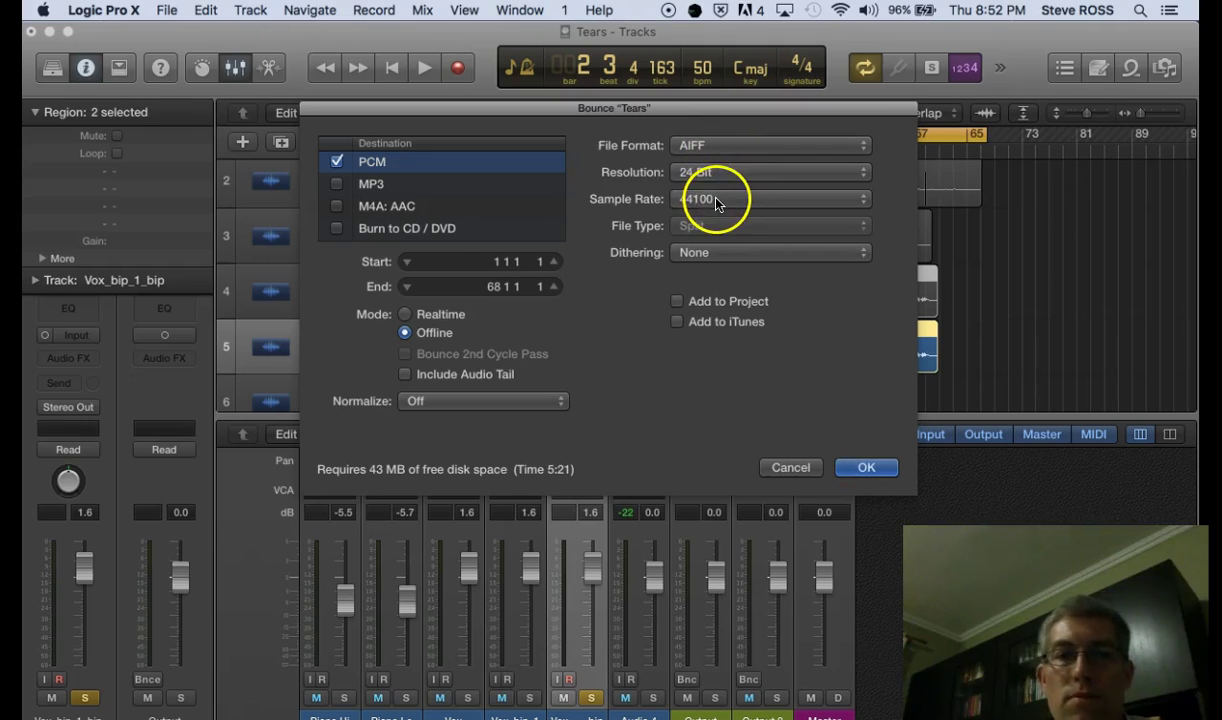
pyautogui.click(862, 468)
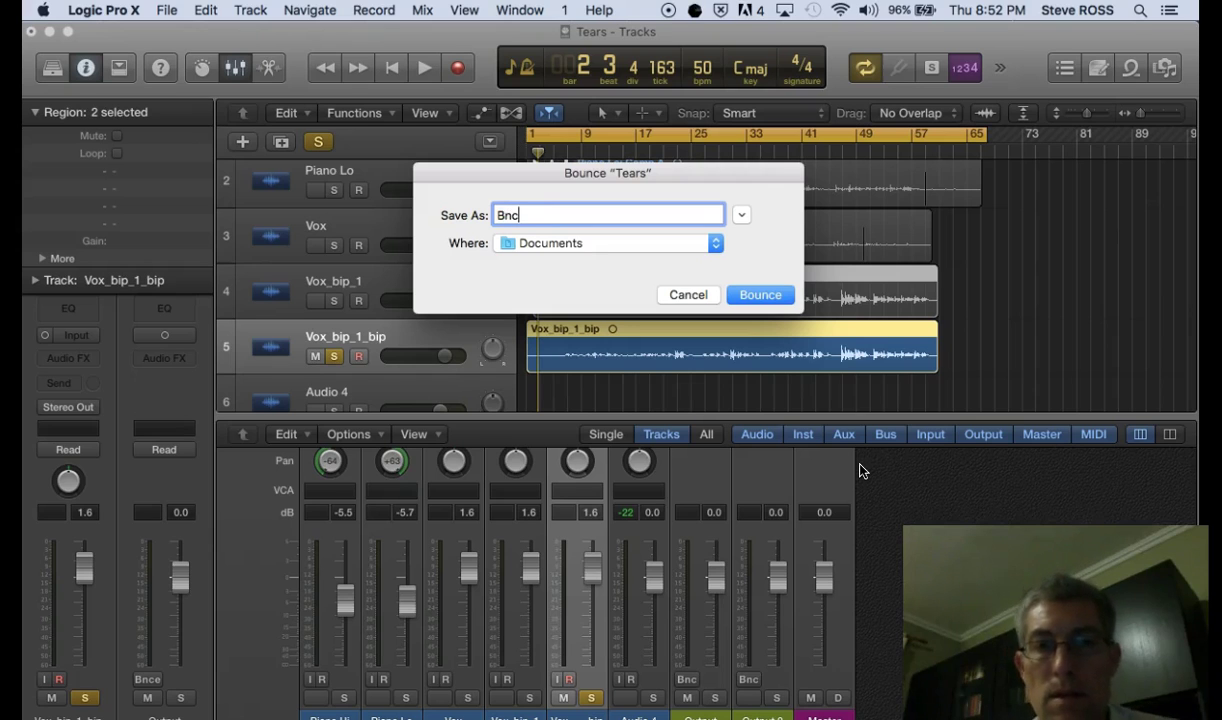
# Save the bounce under the name Bnc in the Documents folder and run it.
pyautogui.click(710, 245)
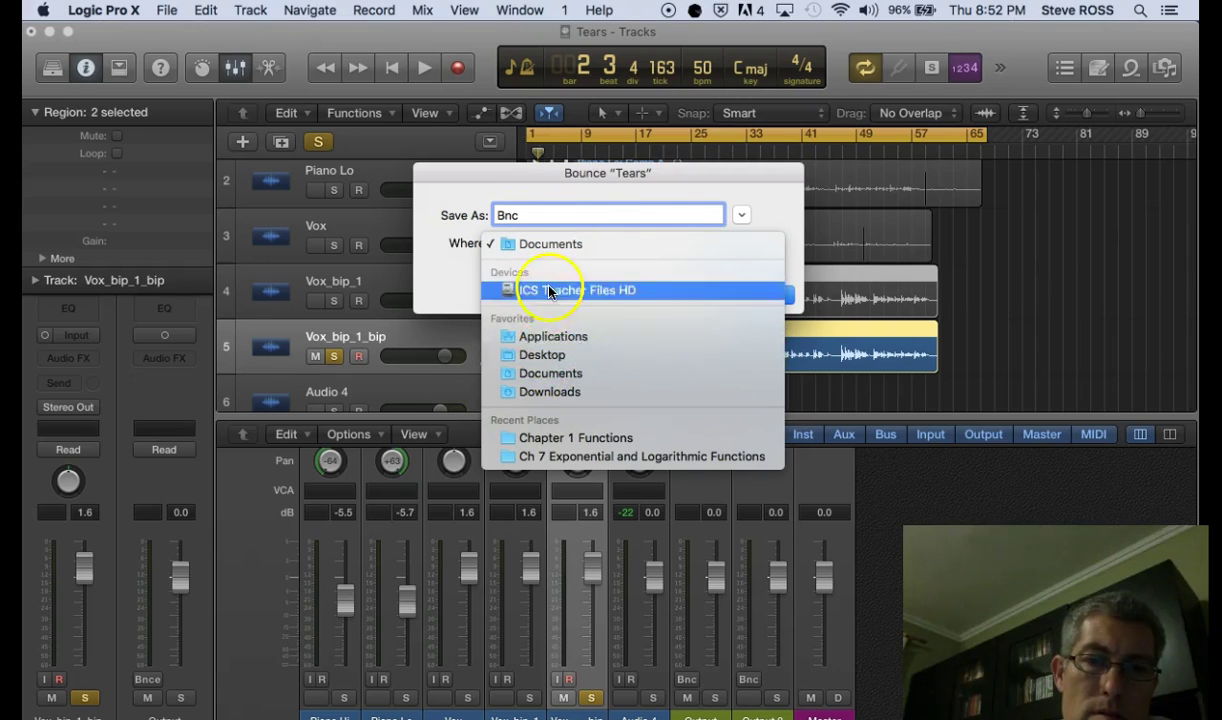
pyautogui.click(532, 212)
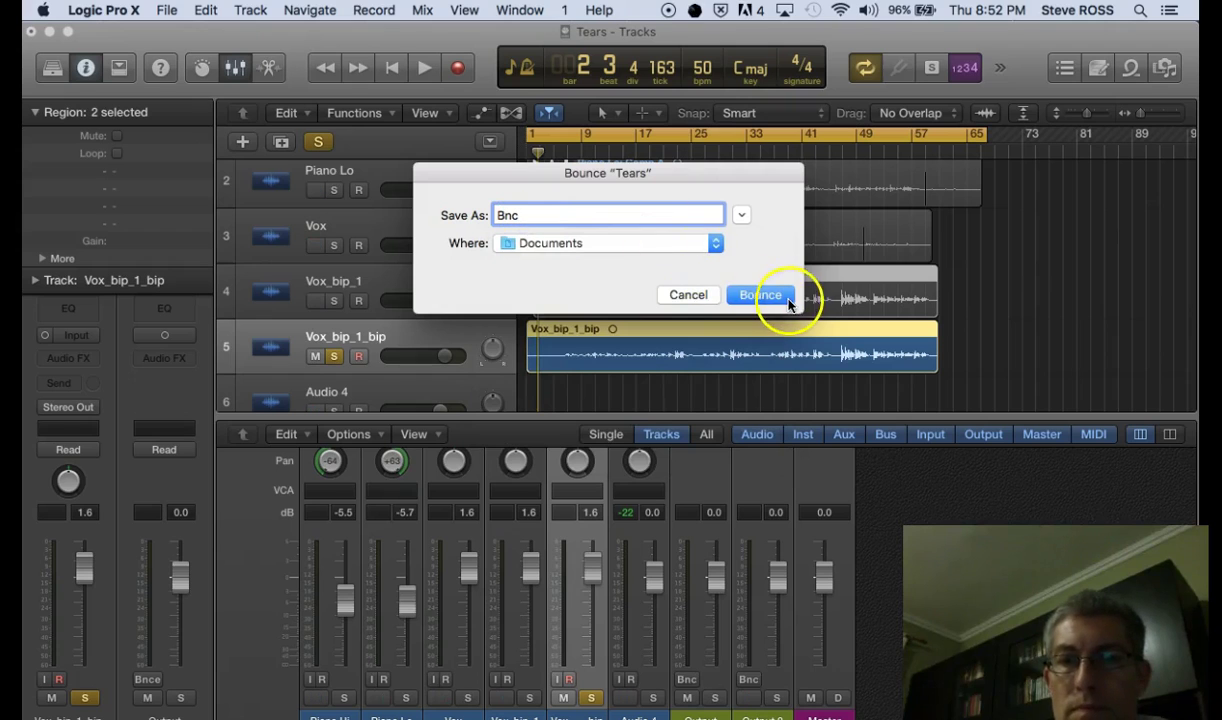
pyautogui.click(759, 295)
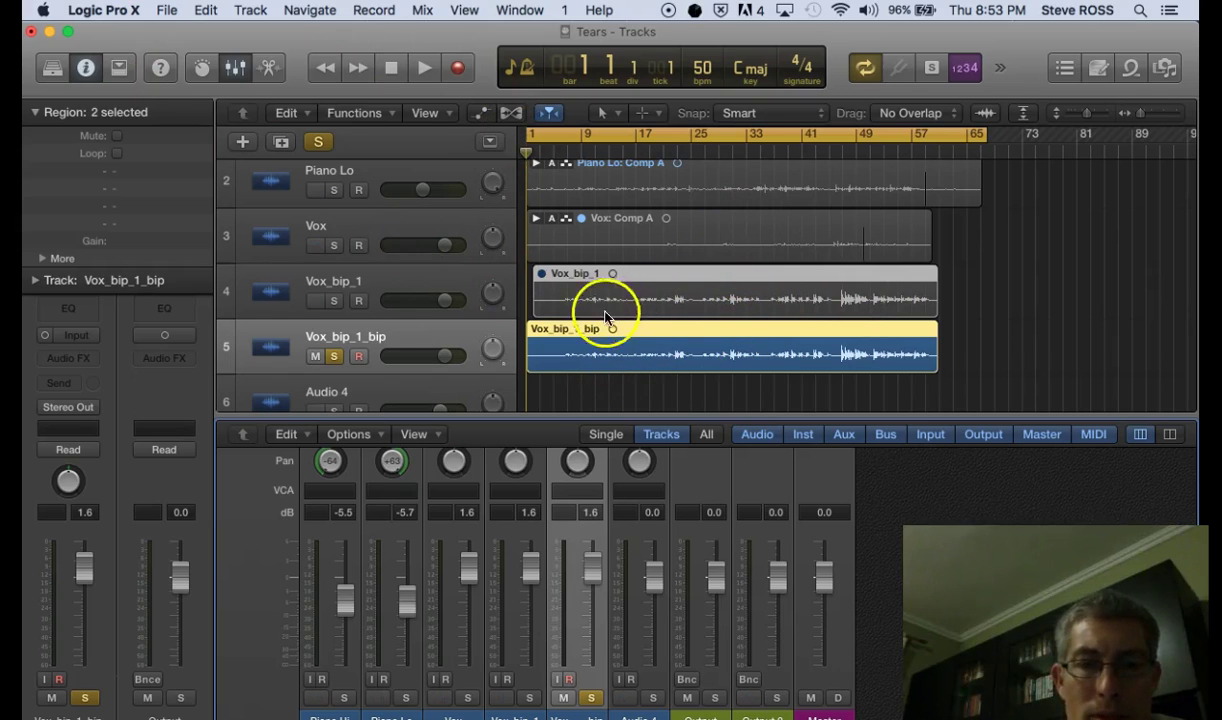
# Turn off solo on the Vox_bip_1_bip track and record-enable the Audio 4 track.
pyautogui.scroll(-3, 770, 322)
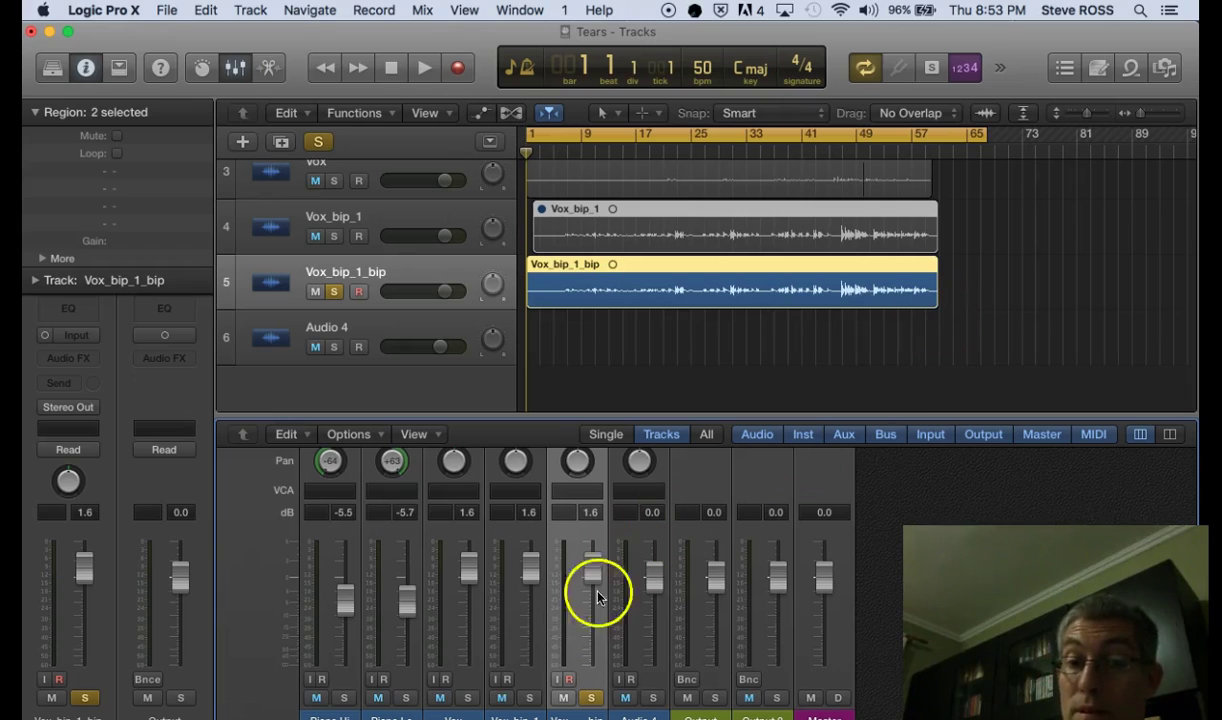
pyautogui.click(593, 698)
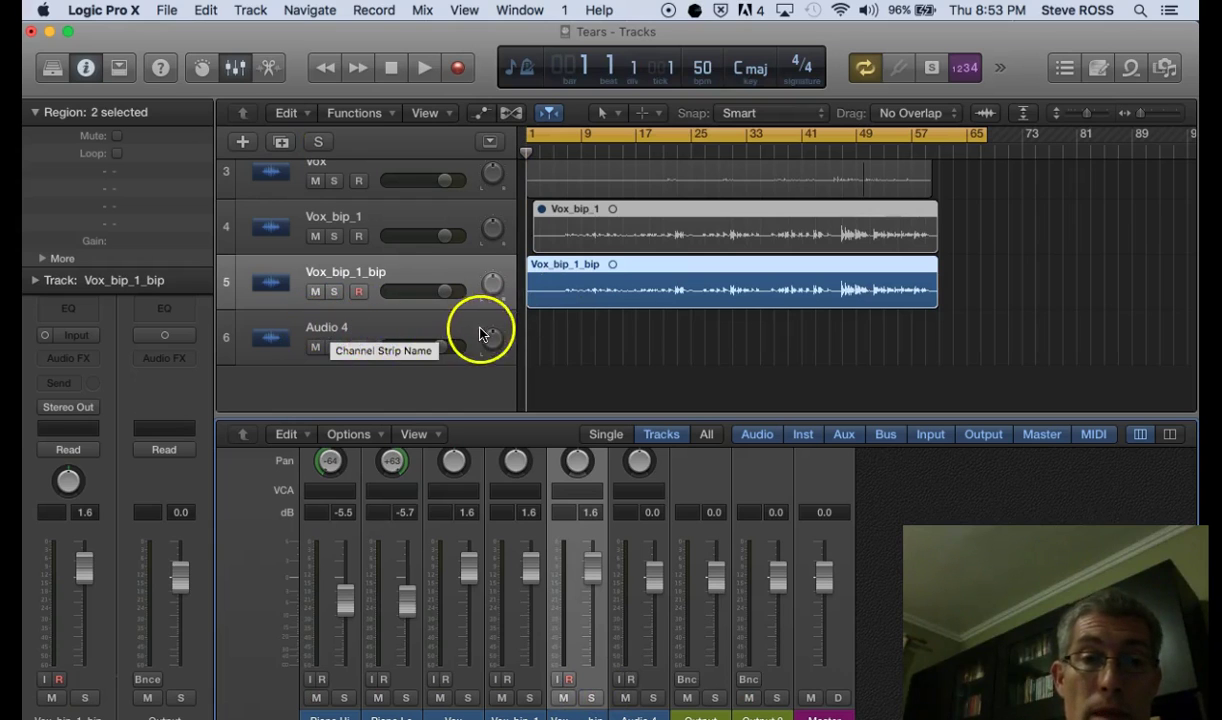
pyautogui.click(360, 351)
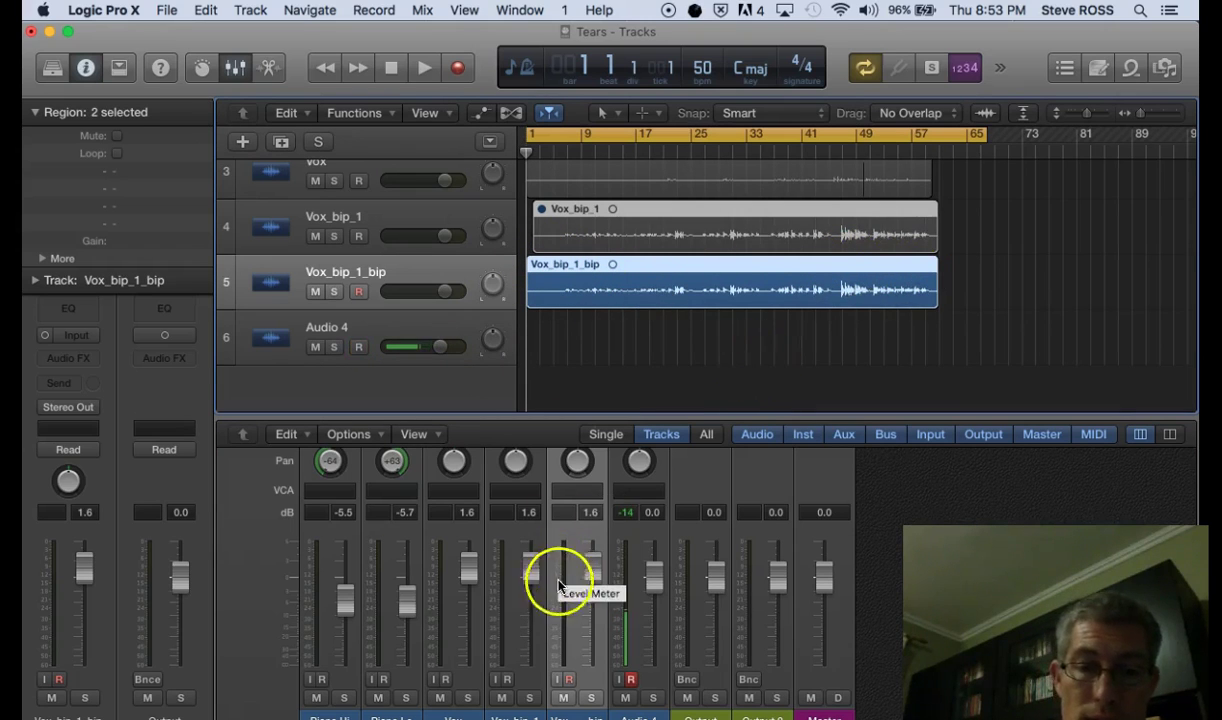
# Set the input of the Audio 4 channel to Bus 7 in the mixer.
pyautogui.scroll(1, 565, 617)
pyautogui.scroll(3, 565, 617)
pyautogui.scroll(-4, 565, 617)
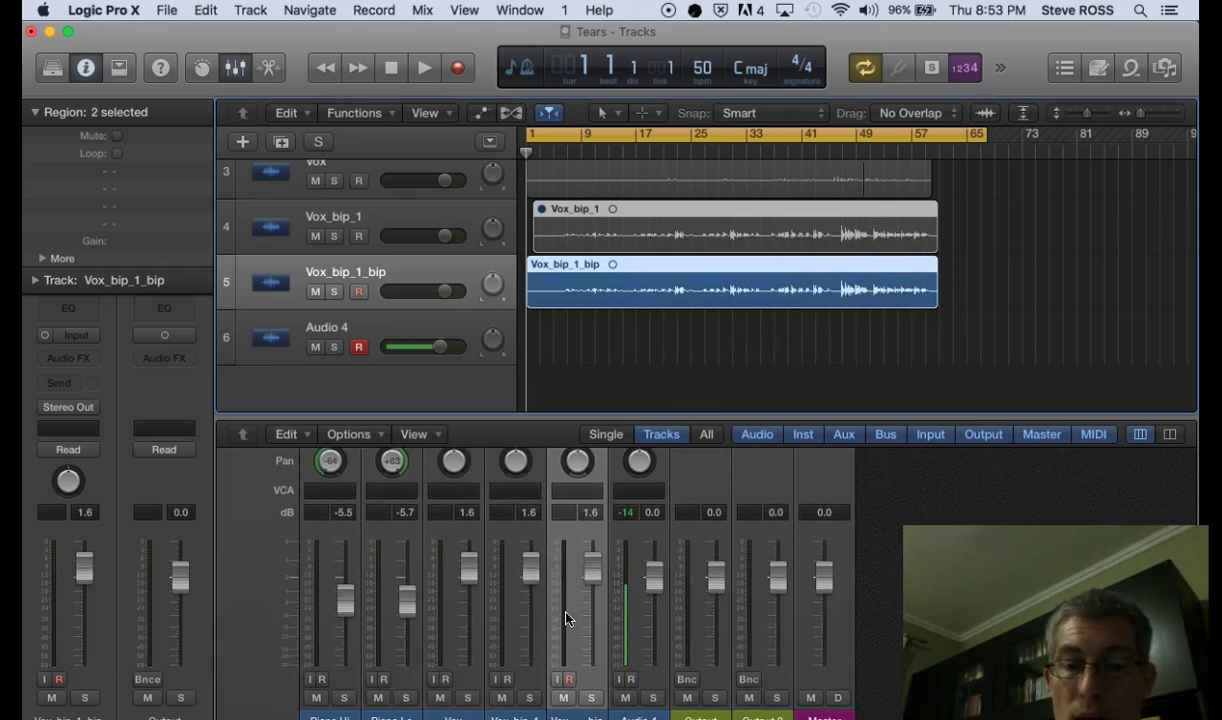
pyautogui.scroll(2, 565, 617)
pyautogui.click(567, 585)
pyautogui.scroll(5, 567, 585)
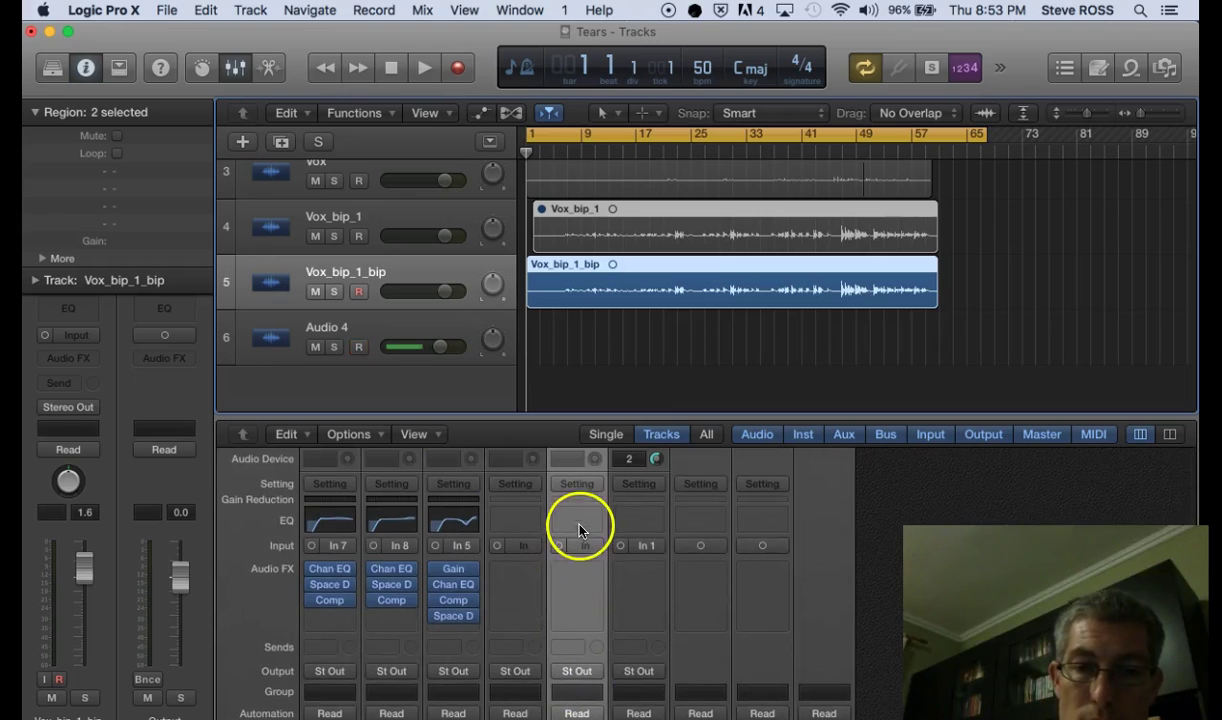
pyautogui.scroll(-5, 578, 532)
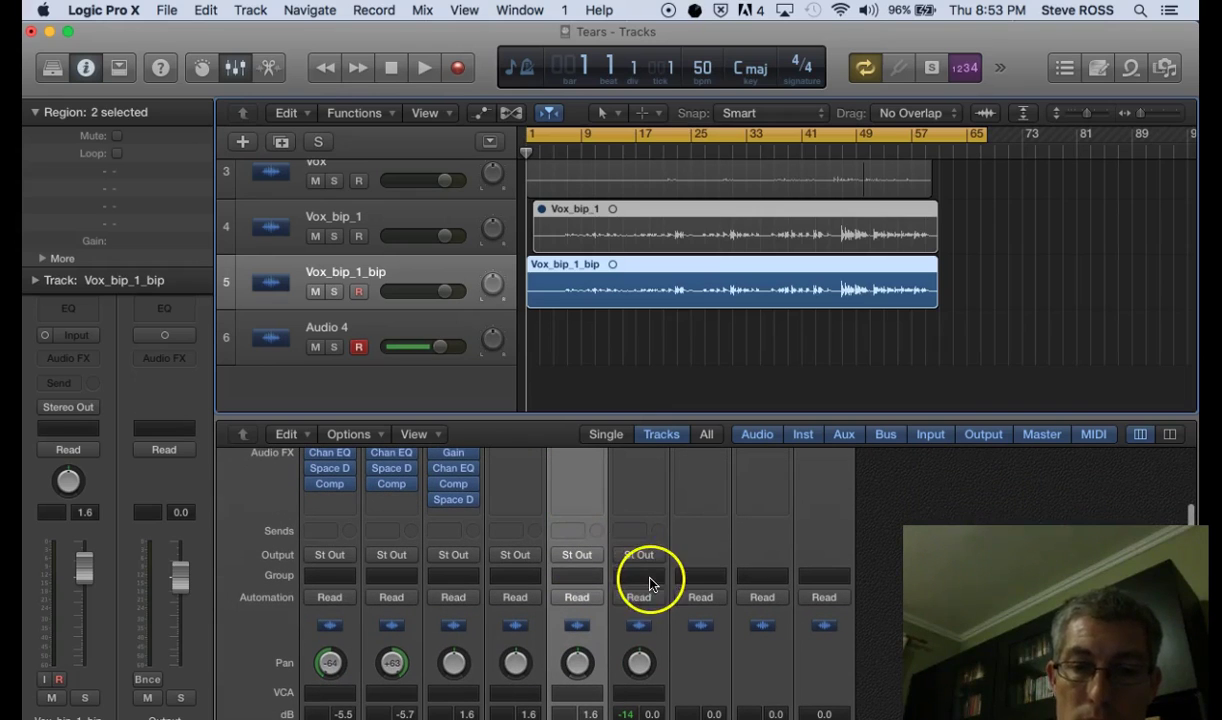
pyautogui.scroll(5, 650, 583)
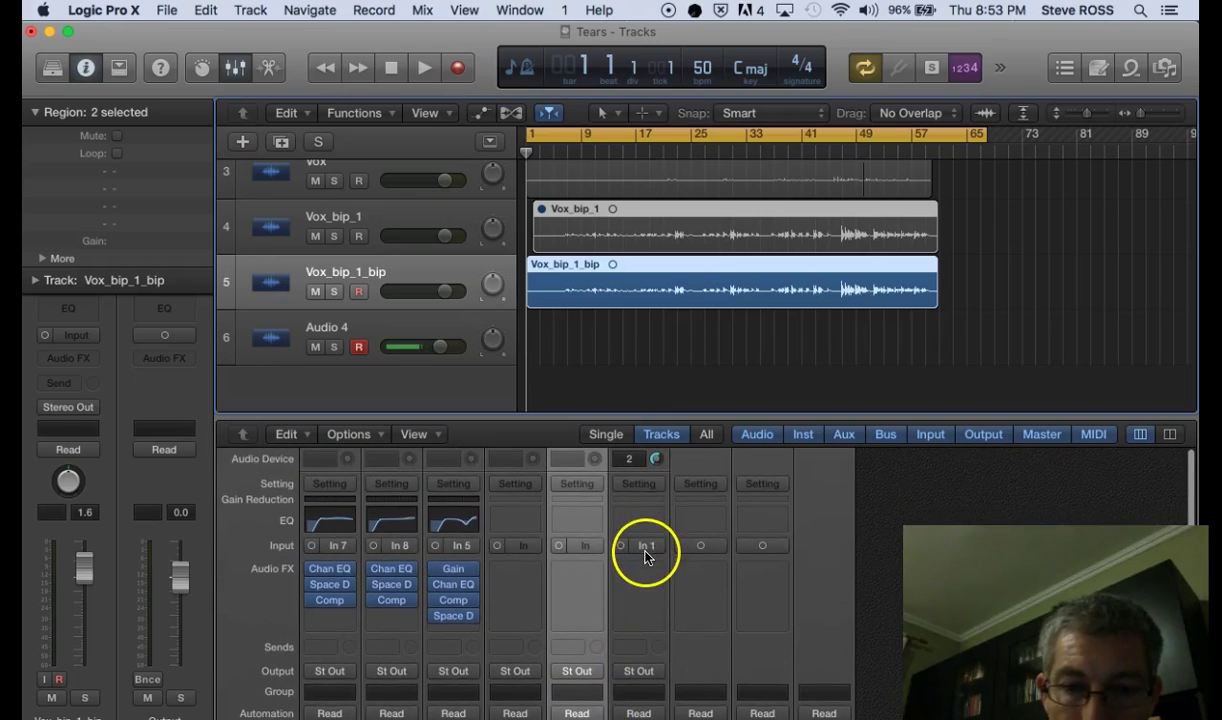
pyautogui.click(645, 552)
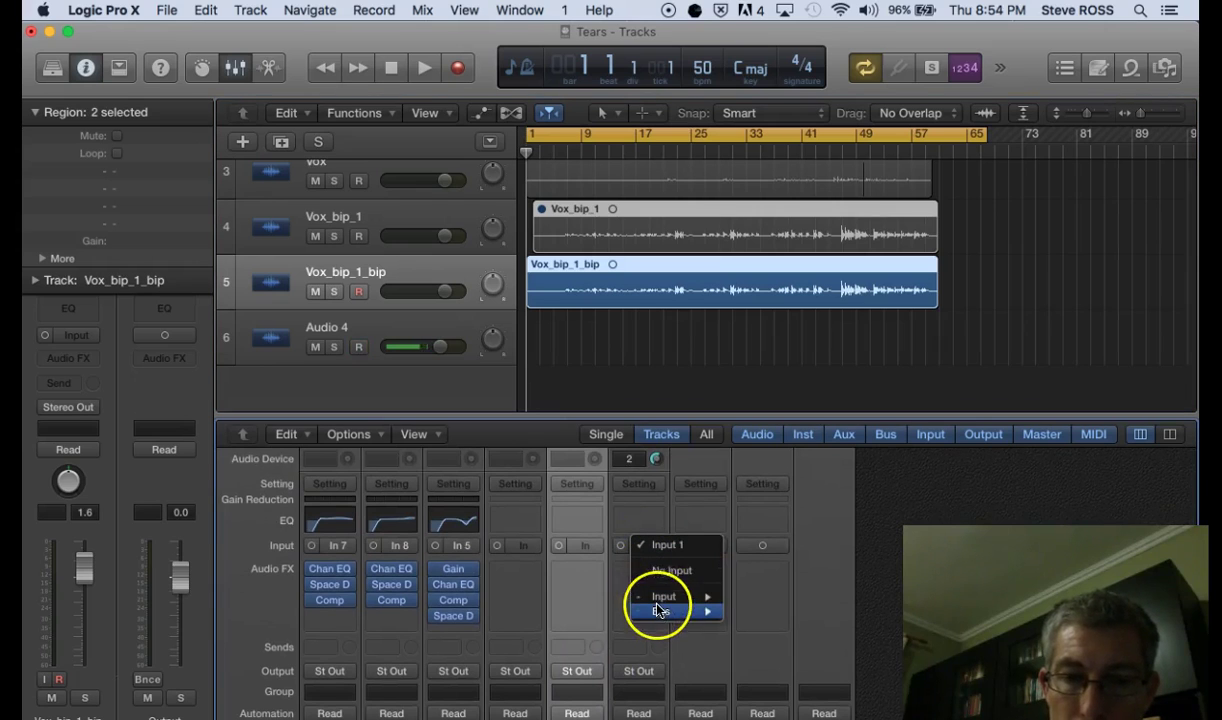
pyautogui.moveTo(660, 612)
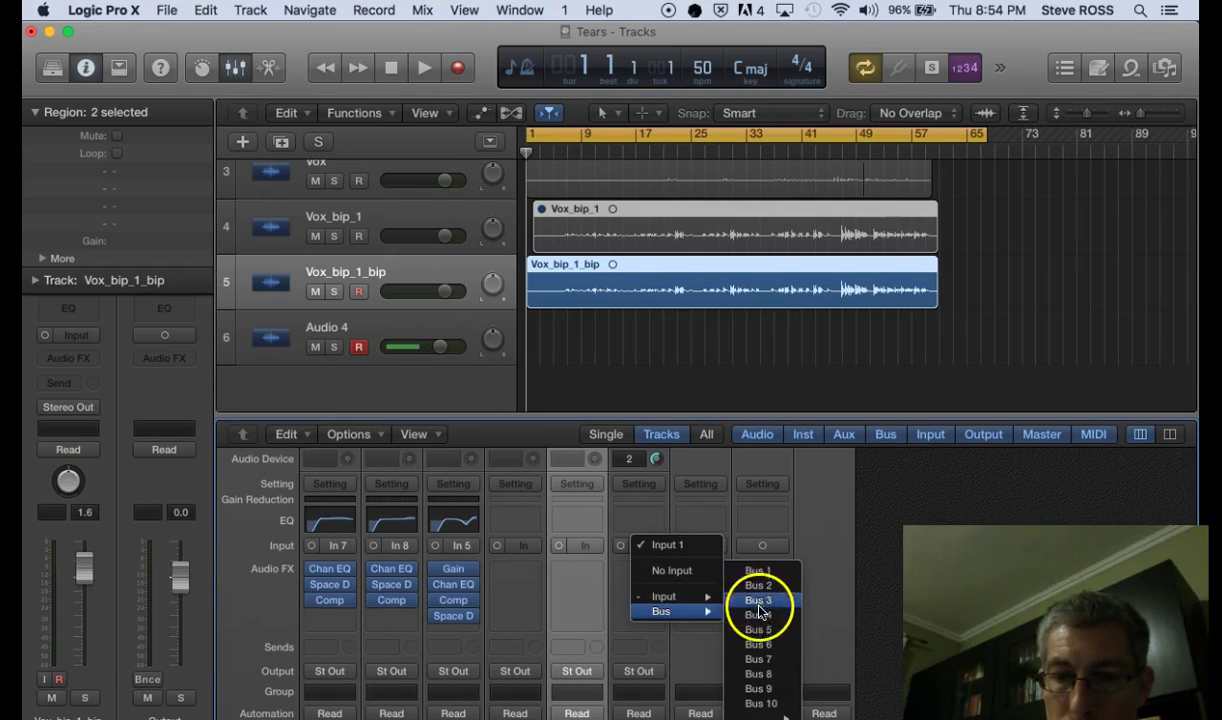
pyautogui.click(759, 660)
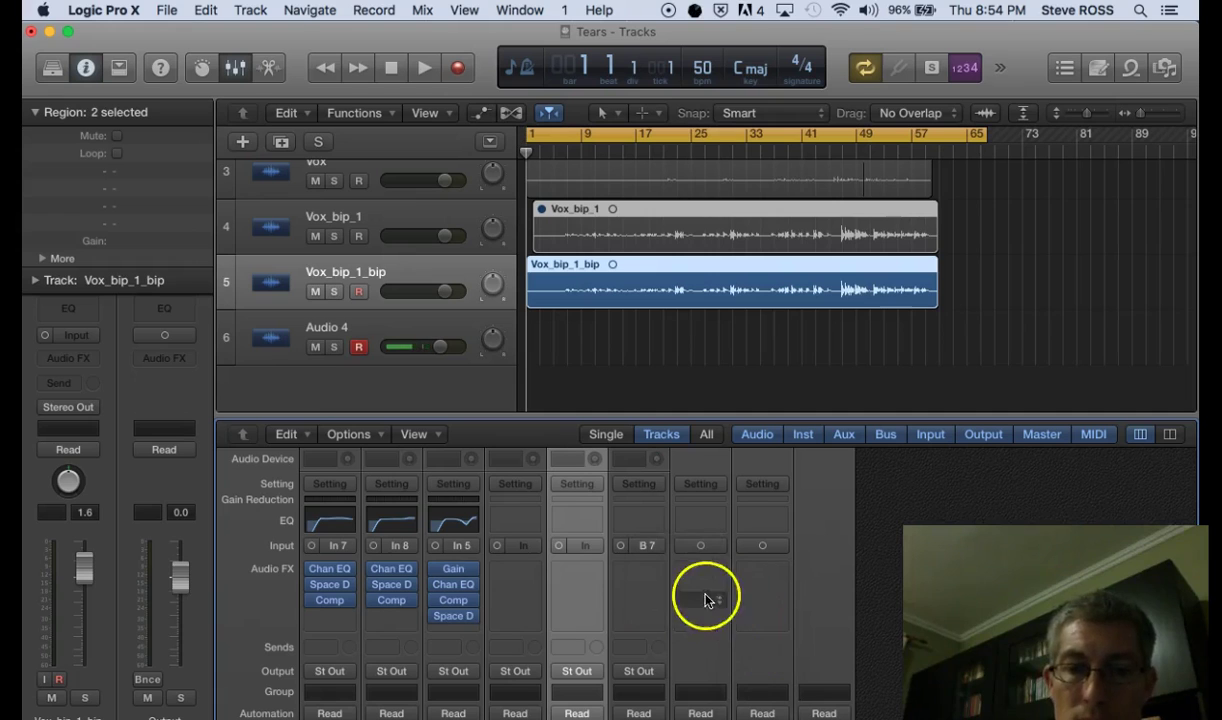
pyautogui.scroll(-5, 636, 581)
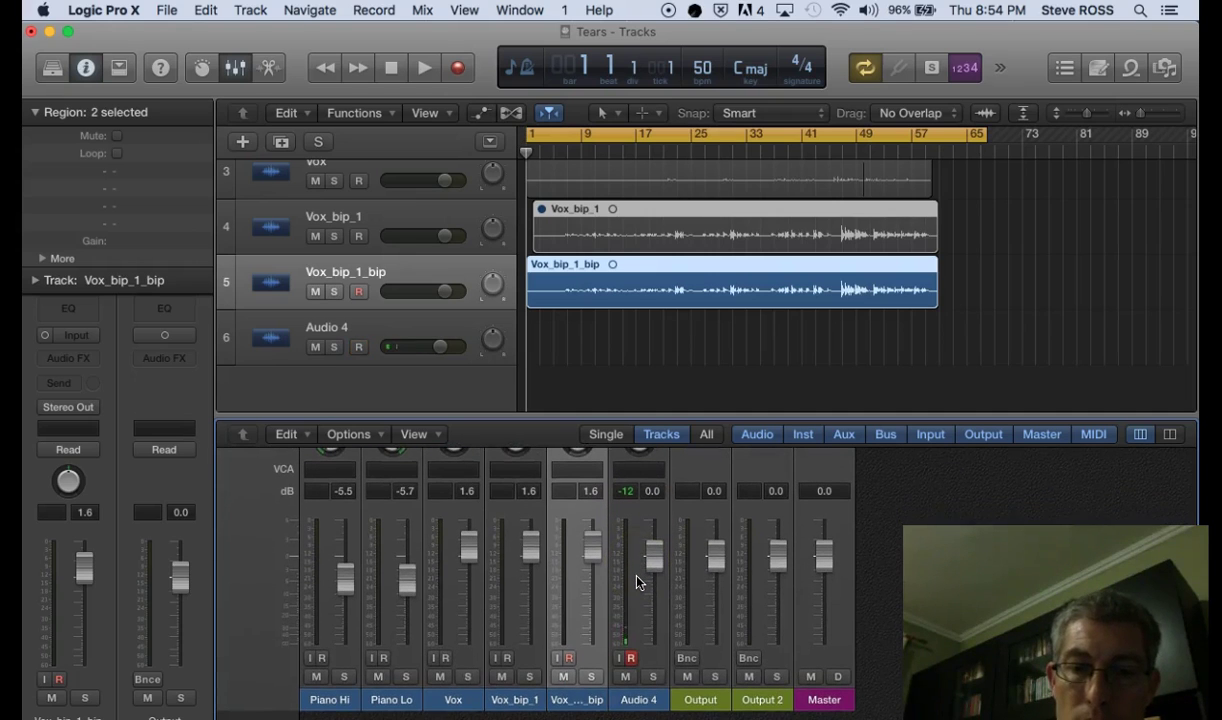
pyautogui.scroll(5, 638, 582)
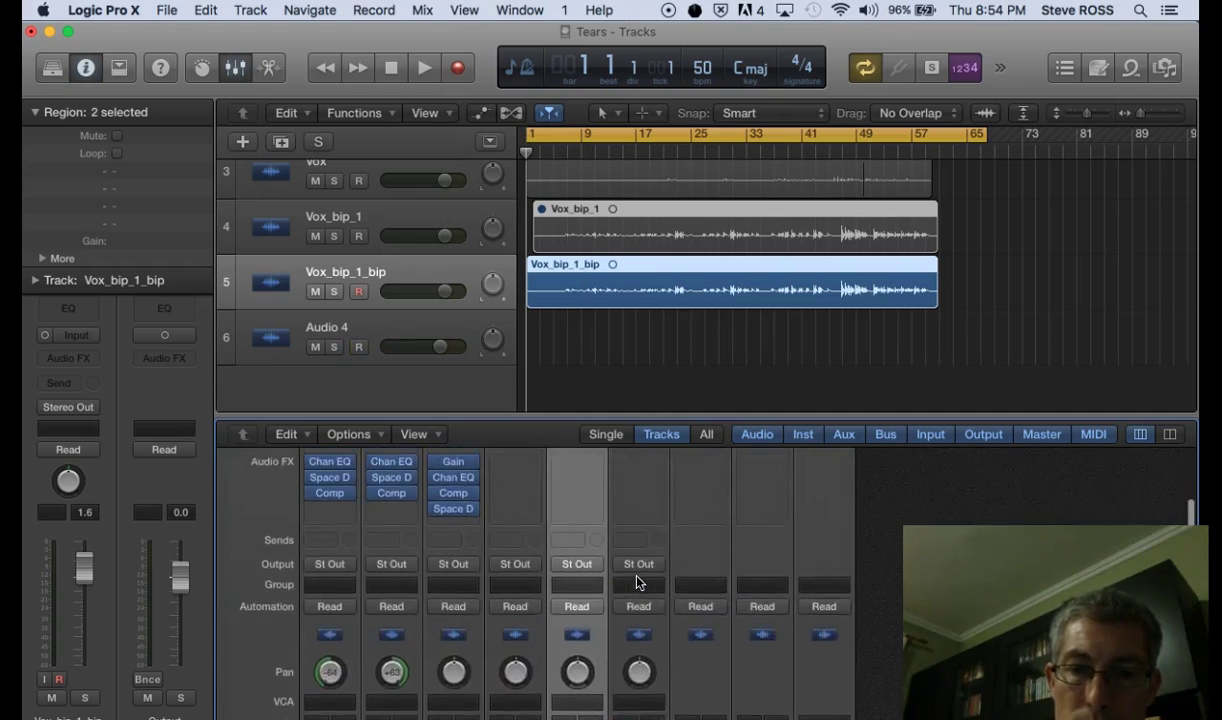
pyautogui.scroll(-4, 638, 582)
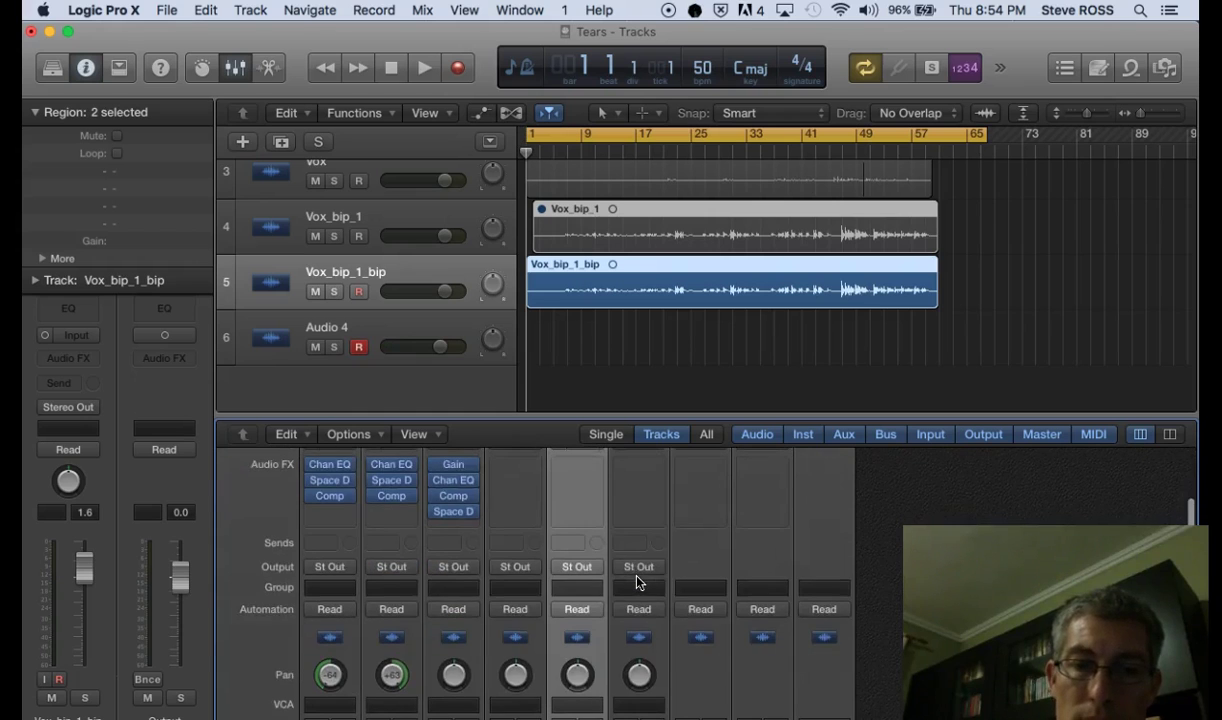
pyautogui.scroll(-3, 638, 582)
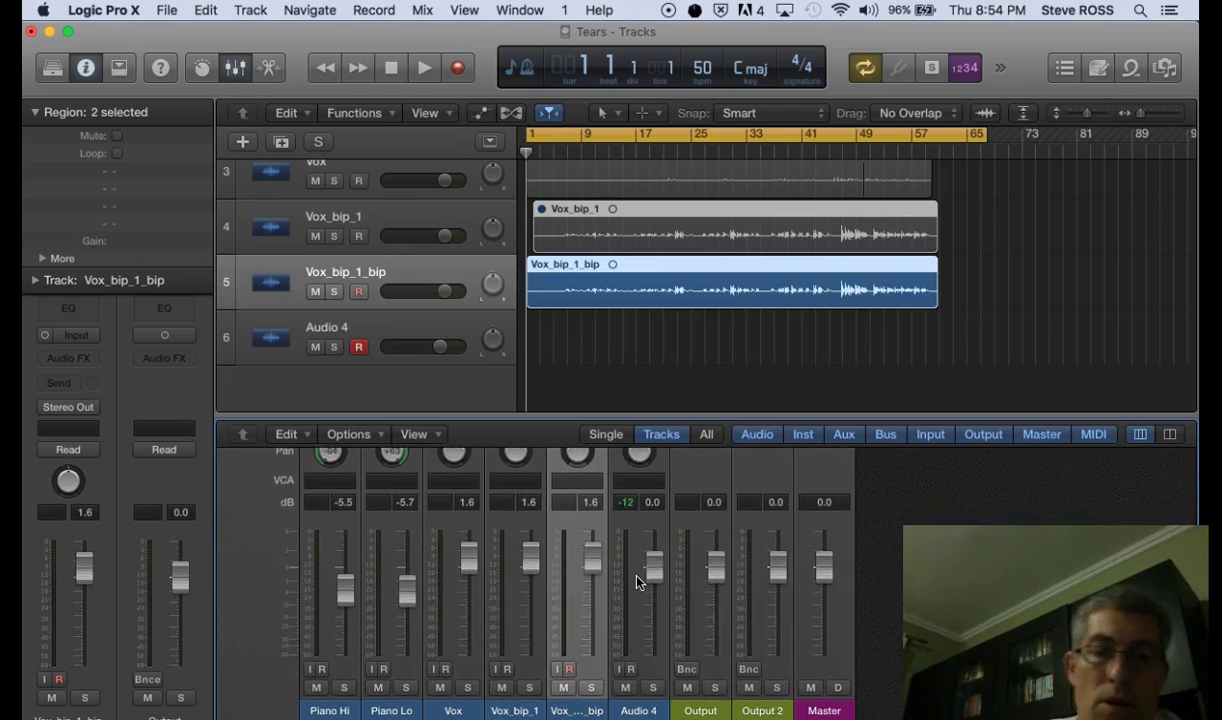
pyautogui.rightClick(638, 581)
pyautogui.press('Escape')
pyautogui.click(640, 511)
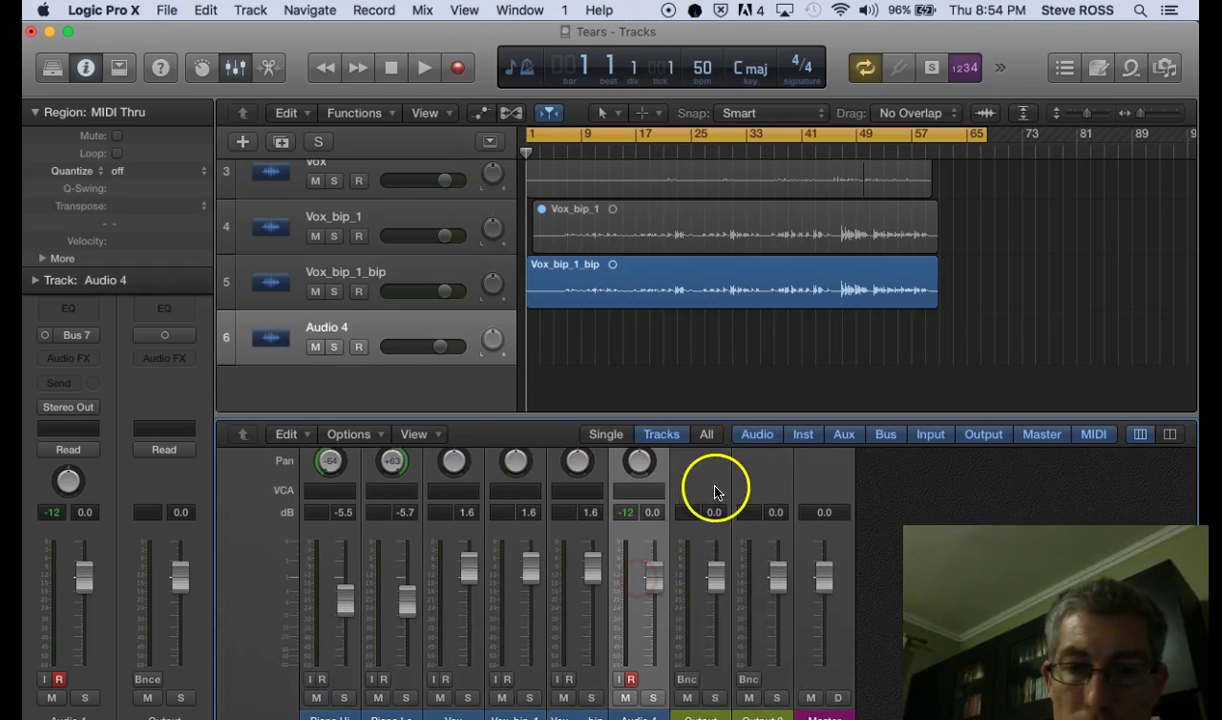
# Route the output of the Vox_bip_1_bip channel to Bus 7 in the mixer.
pyautogui.click(576, 456)
pyautogui.scroll(-1, 578, 578)
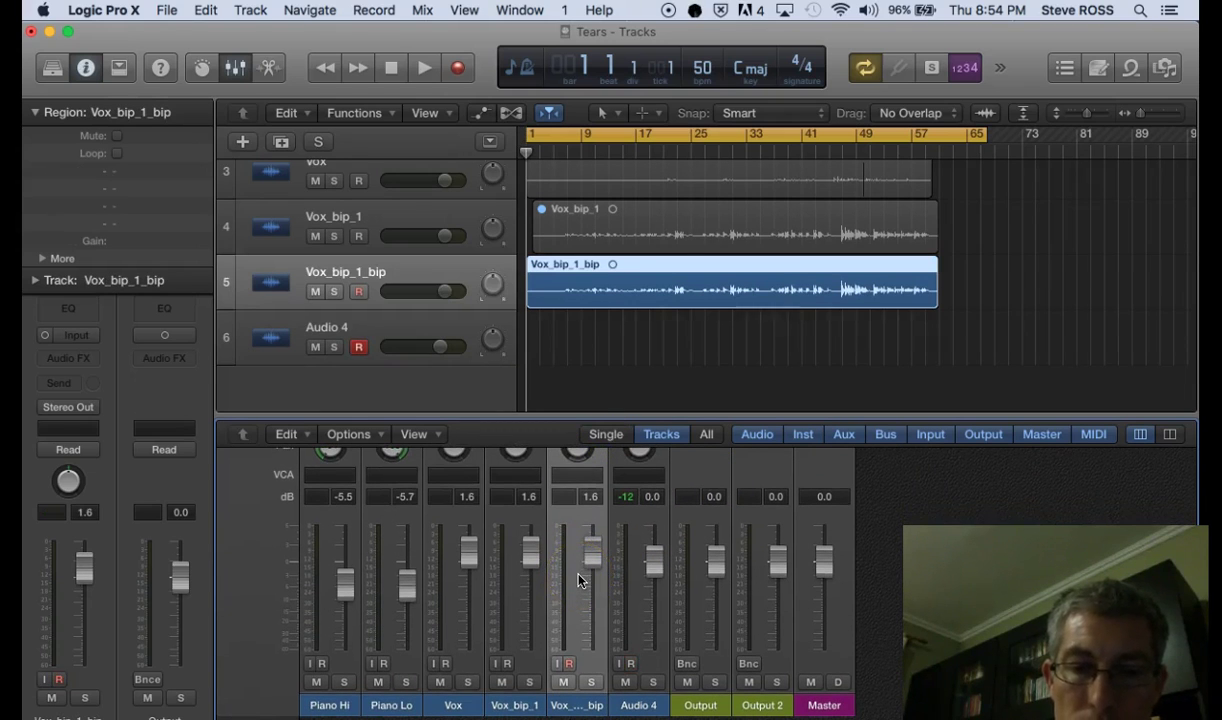
pyautogui.scroll(5, 578, 578)
pyautogui.scroll(-2, 578, 580)
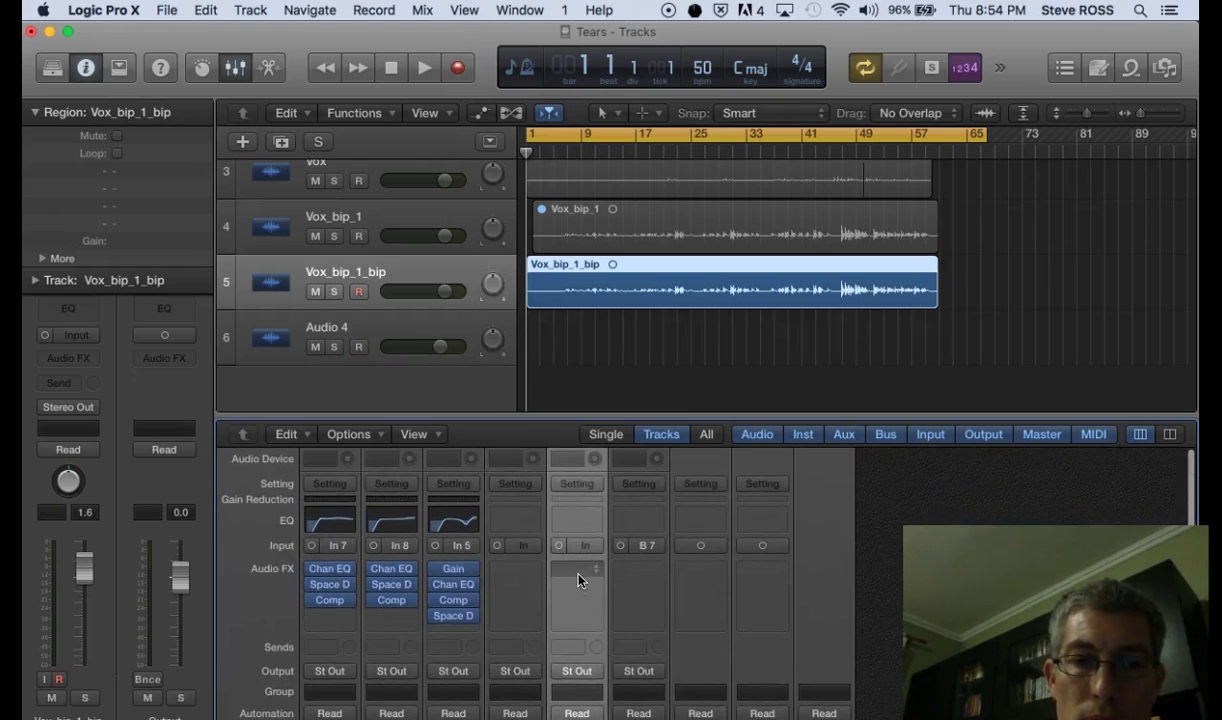
pyautogui.scroll(-10, 578, 578)
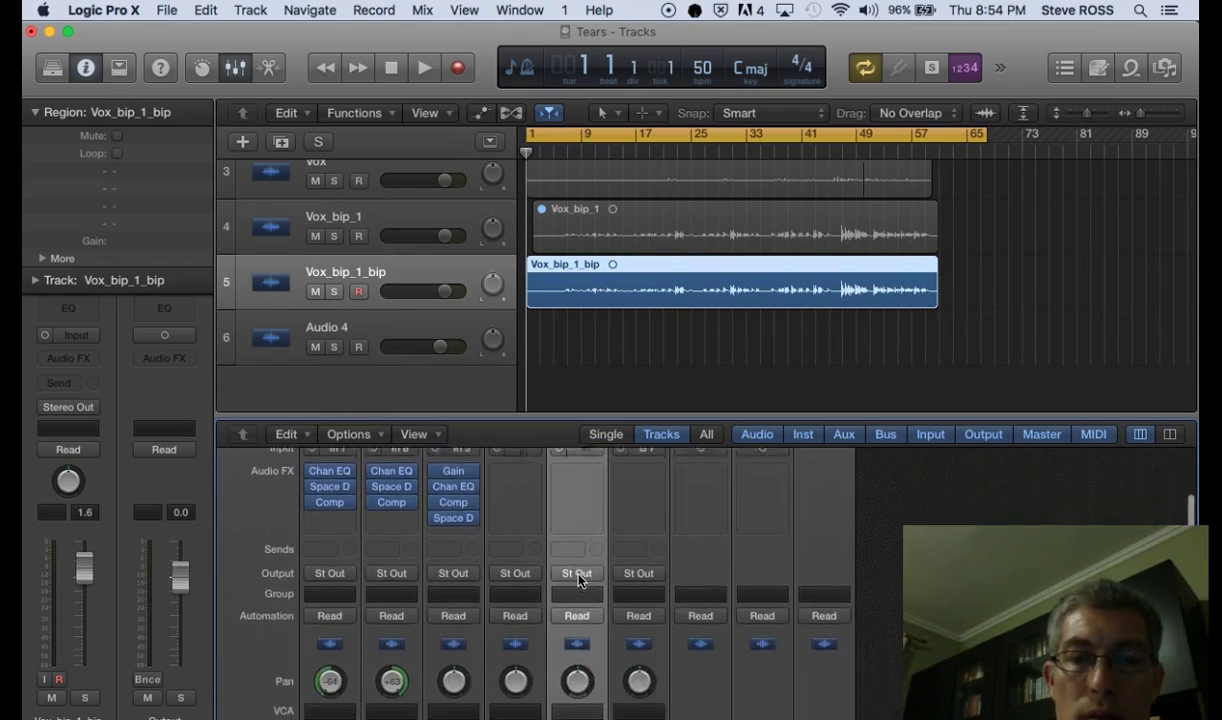
pyautogui.scroll(-1, 503, 638)
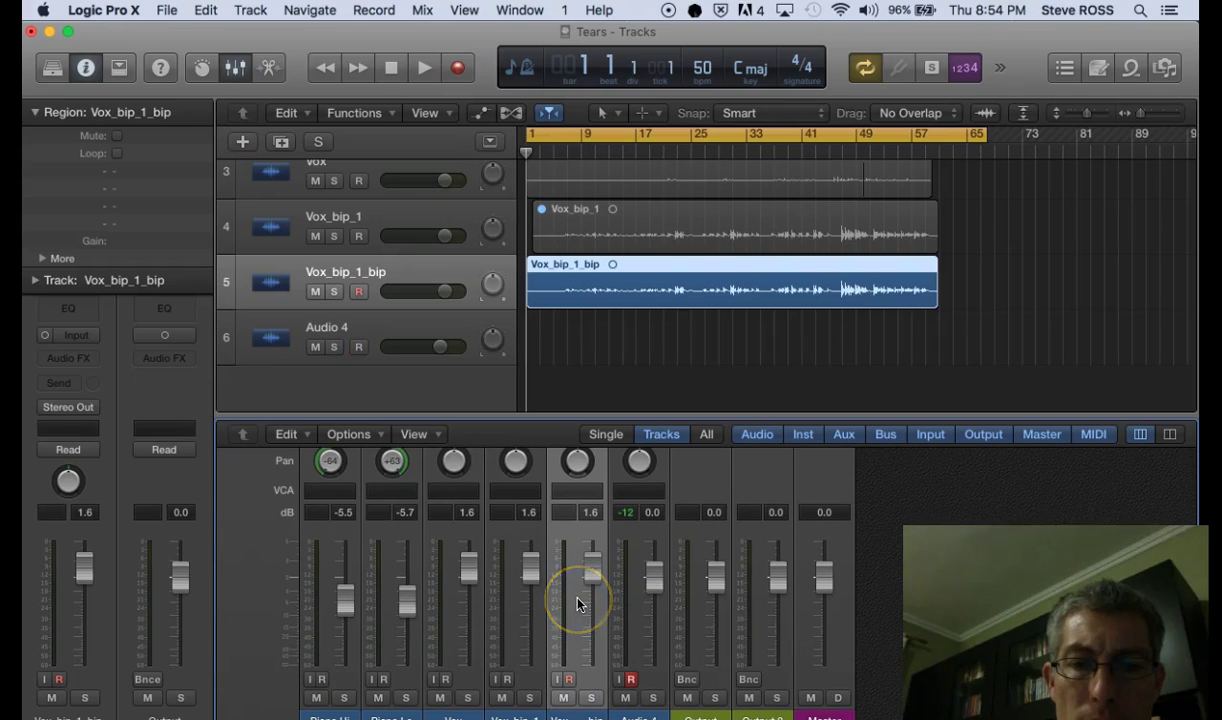
pyautogui.scroll(-1, 578, 603)
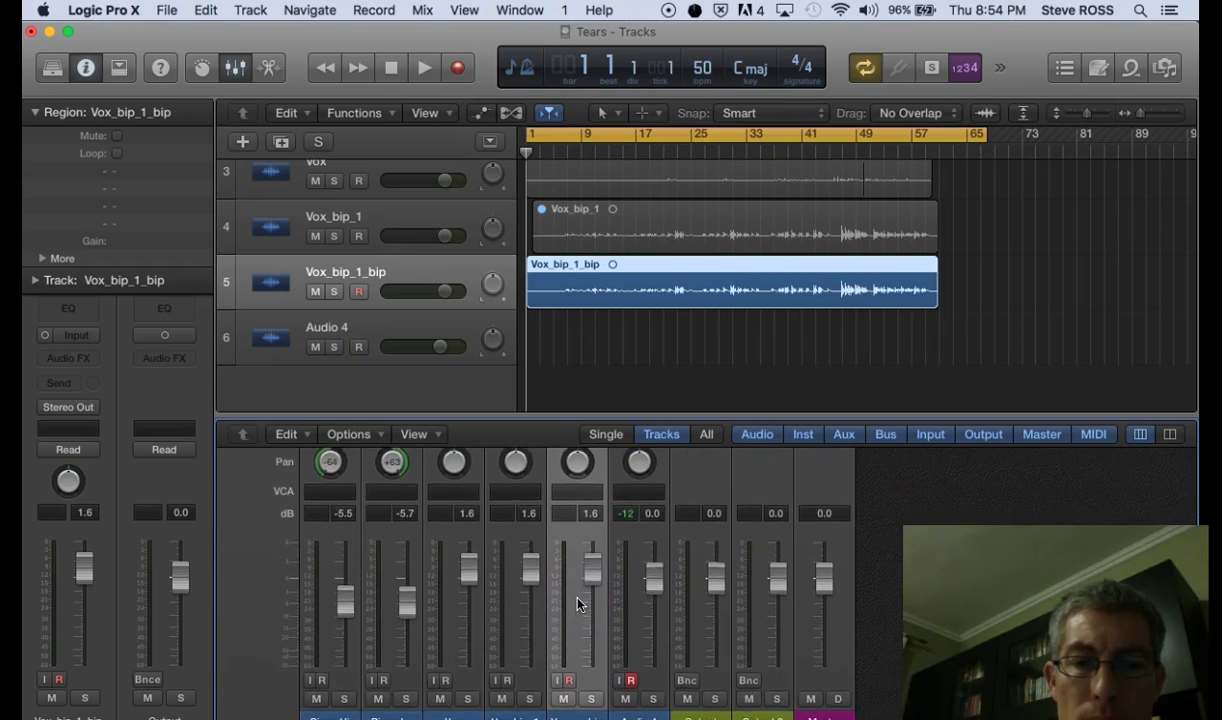
pyautogui.scroll(8, 577, 604)
pyautogui.click(578, 544)
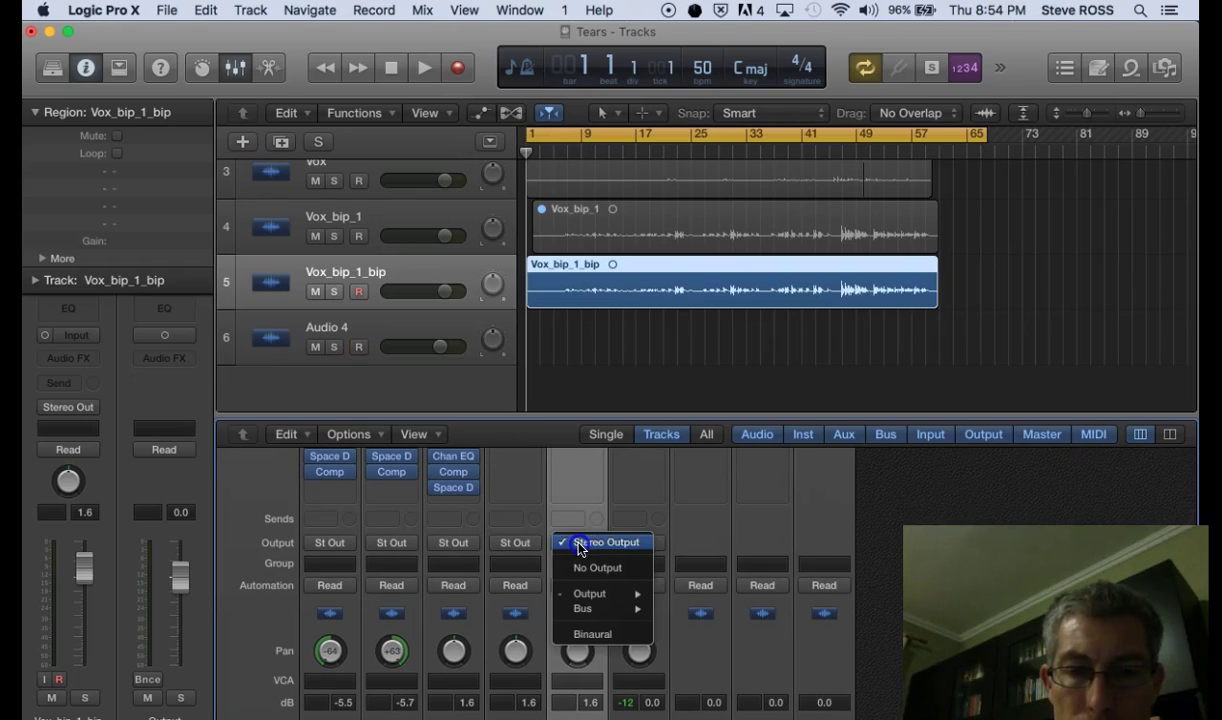
pyautogui.moveTo(590, 610)
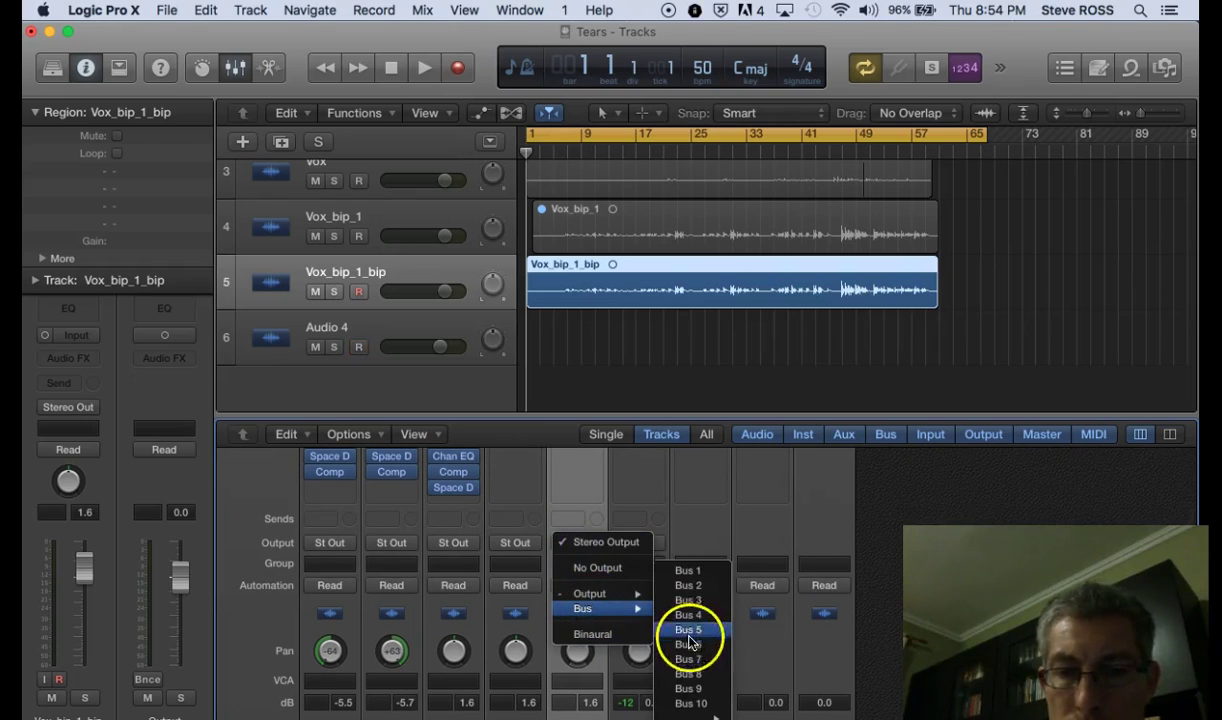
pyautogui.click(695, 661)
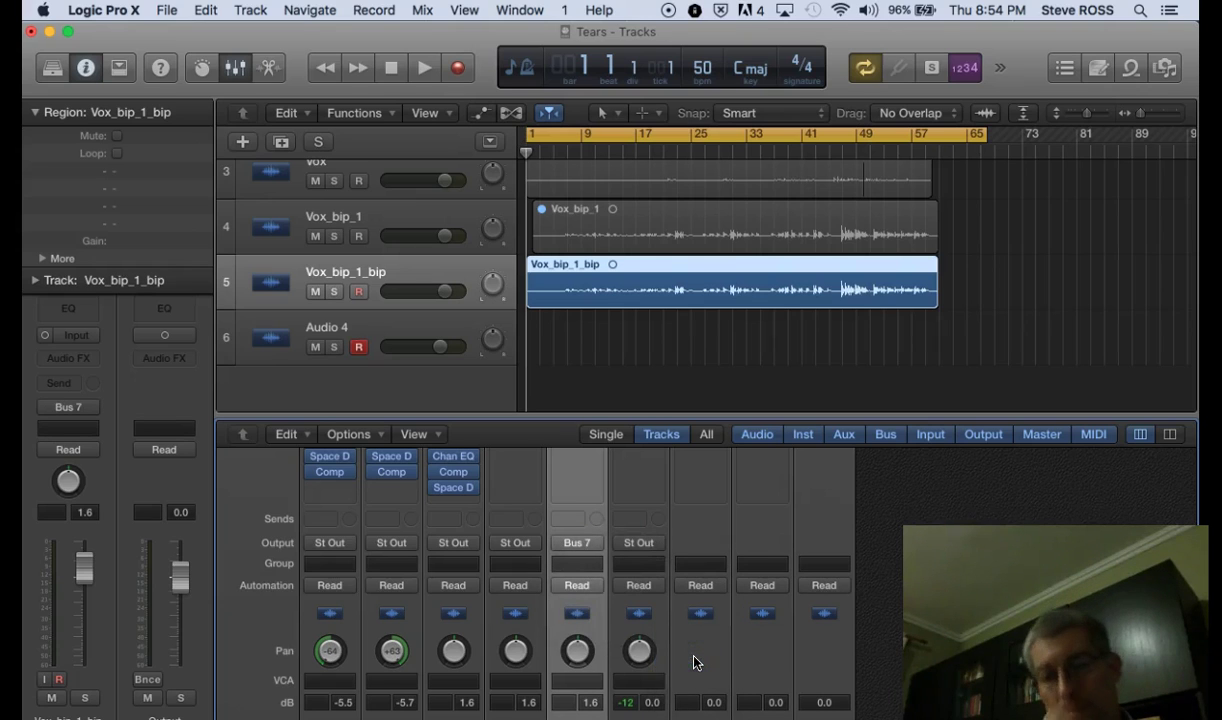
# Start recording the bused vocal onto the record-enabled Audio 4 track from the project's beginning.
pyautogui.click(565, 288)
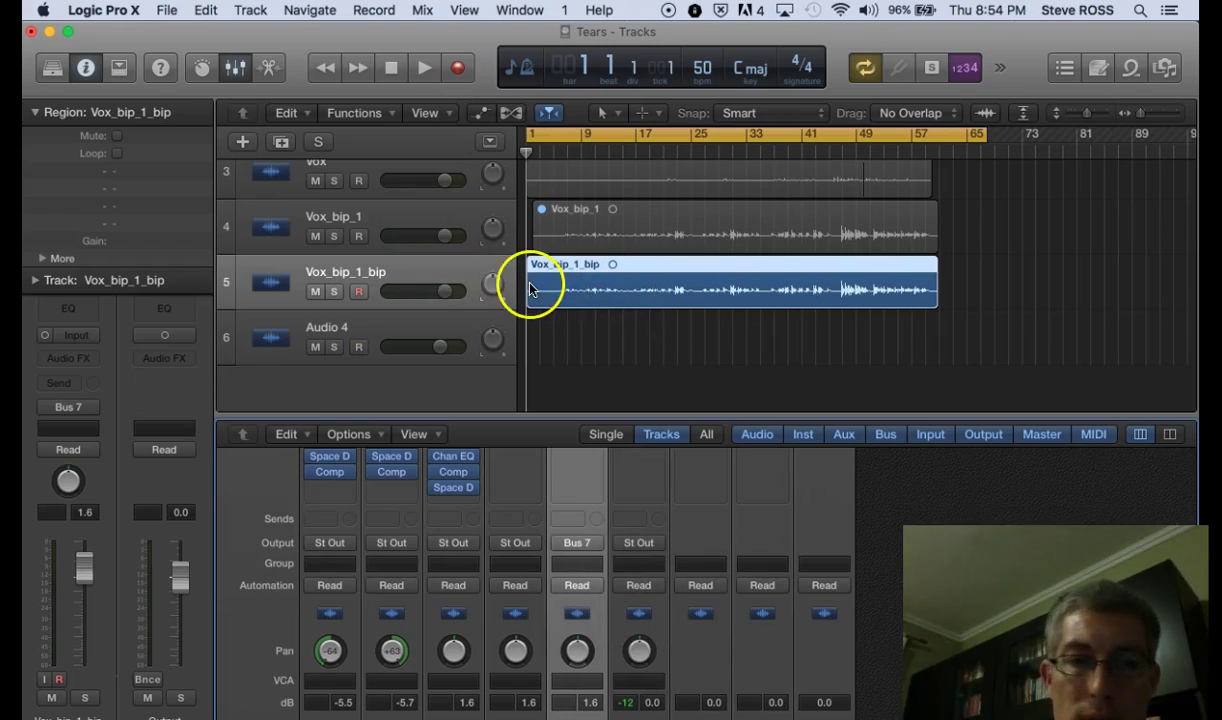
pyautogui.click(358, 346)
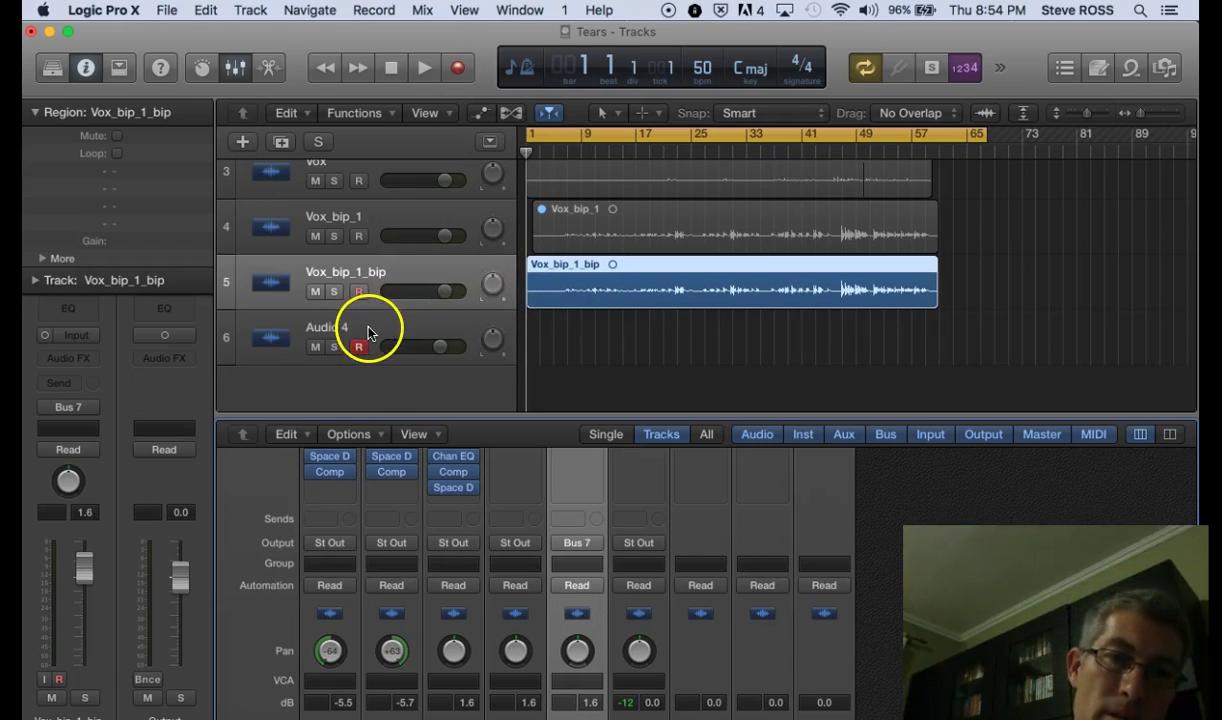
pyautogui.scroll(-5, 690, 560)
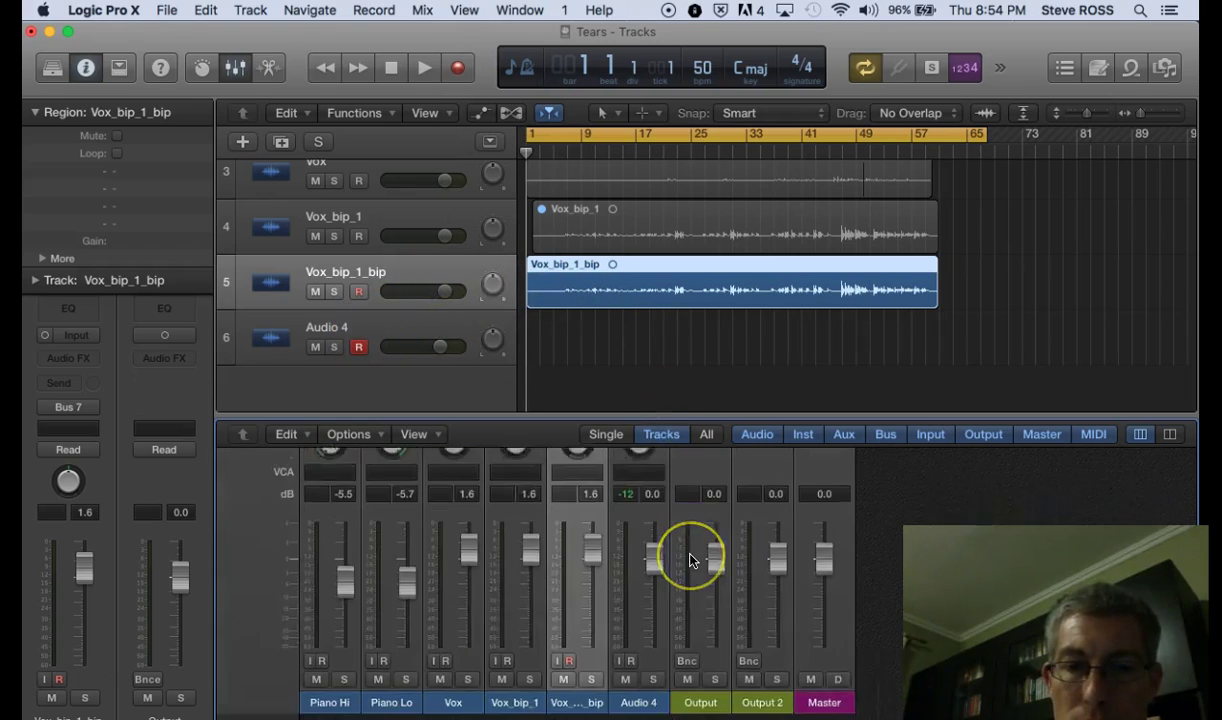
pyautogui.scroll(1, 690, 560)
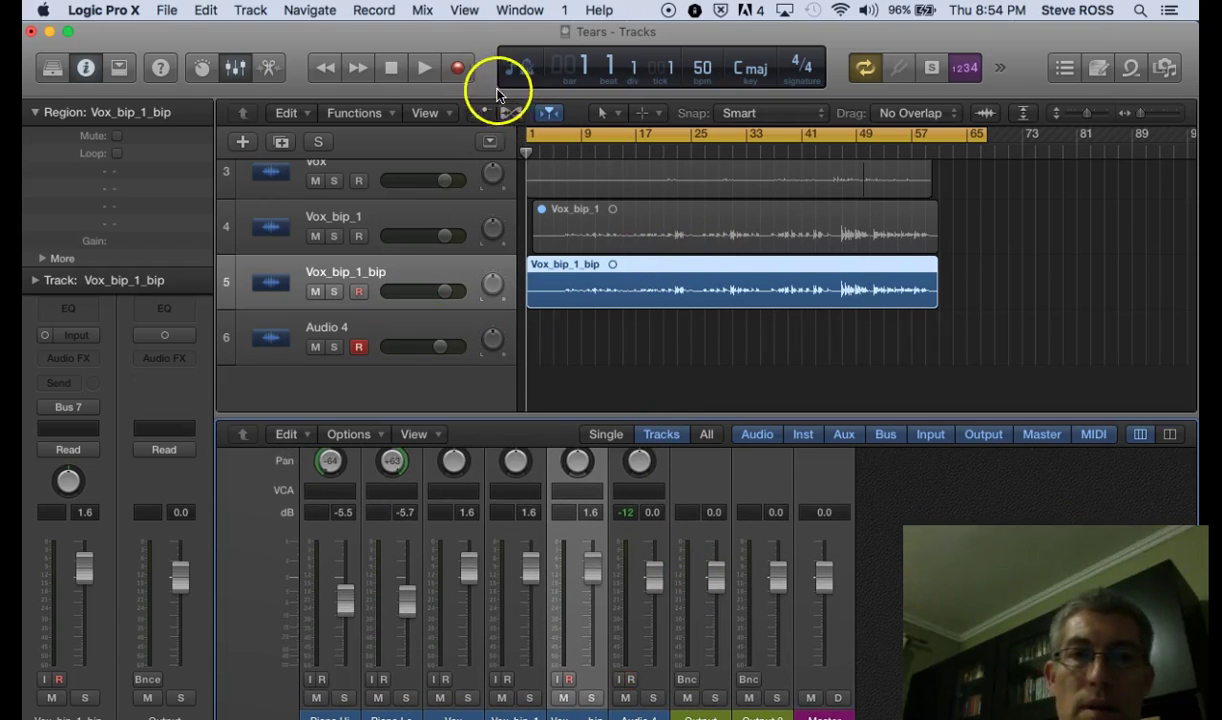
pyautogui.click(456, 68)
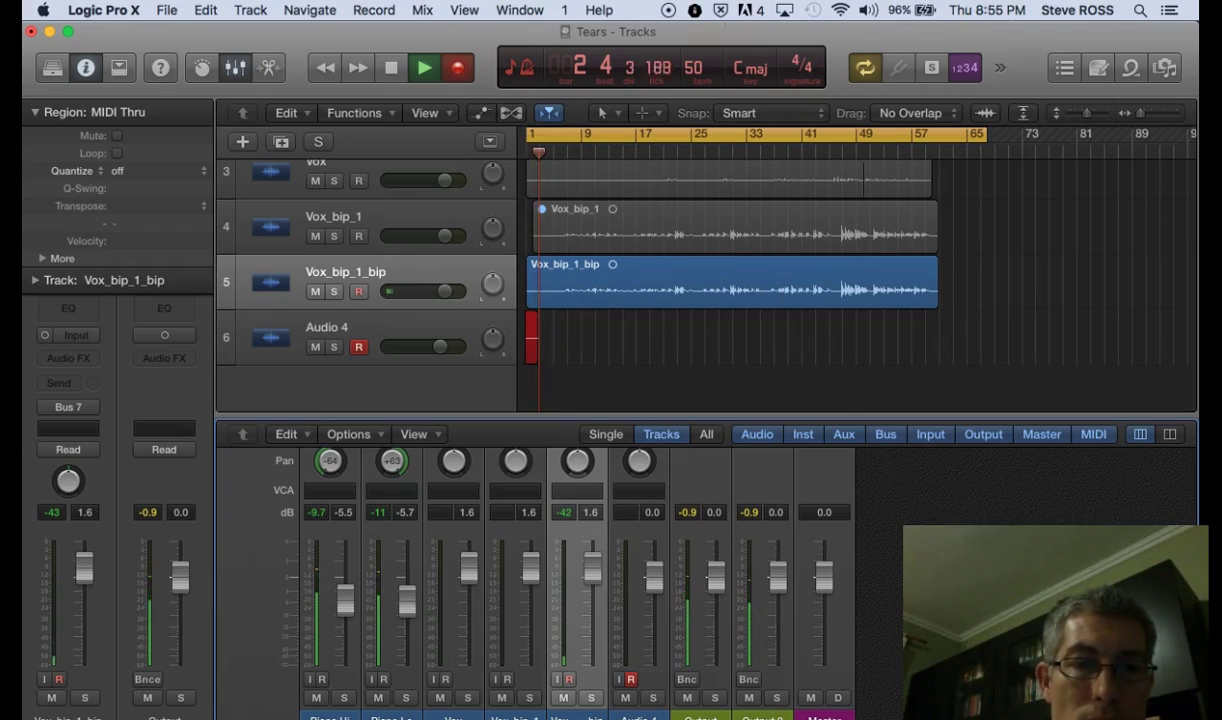
# Mute the Vox track while the recording onto Audio 4 keeps running.
pyautogui.click(315, 180)
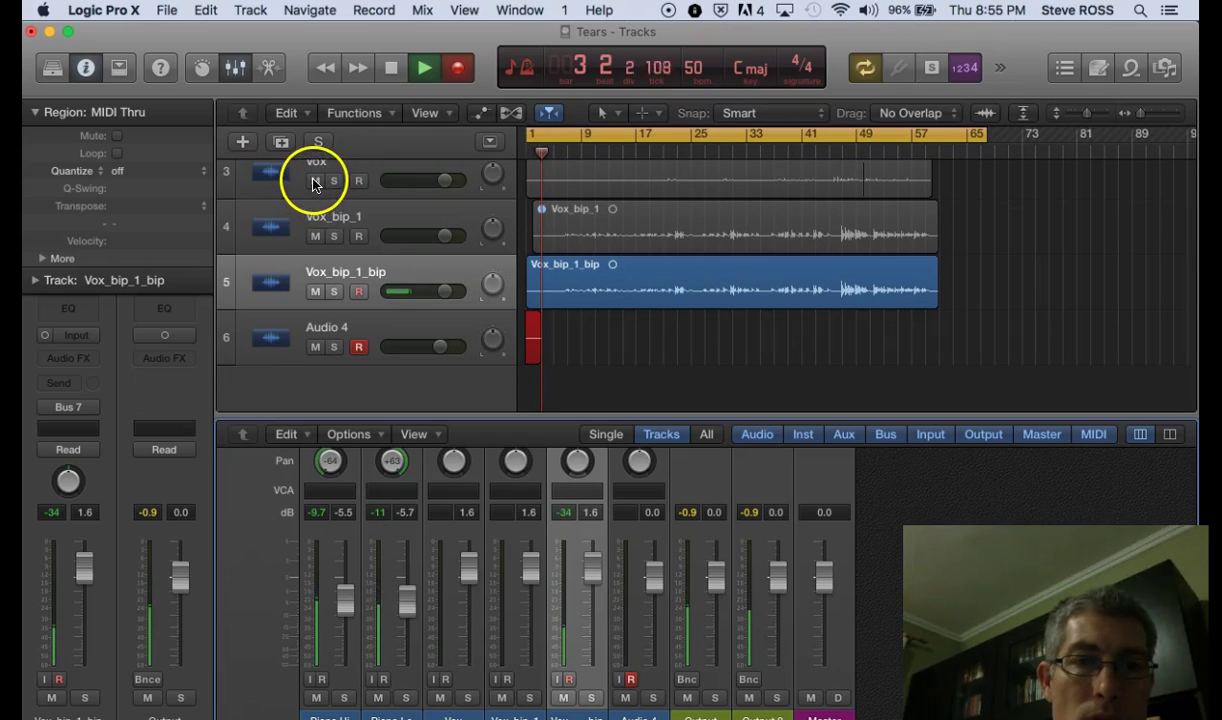
pyautogui.click(315, 236)
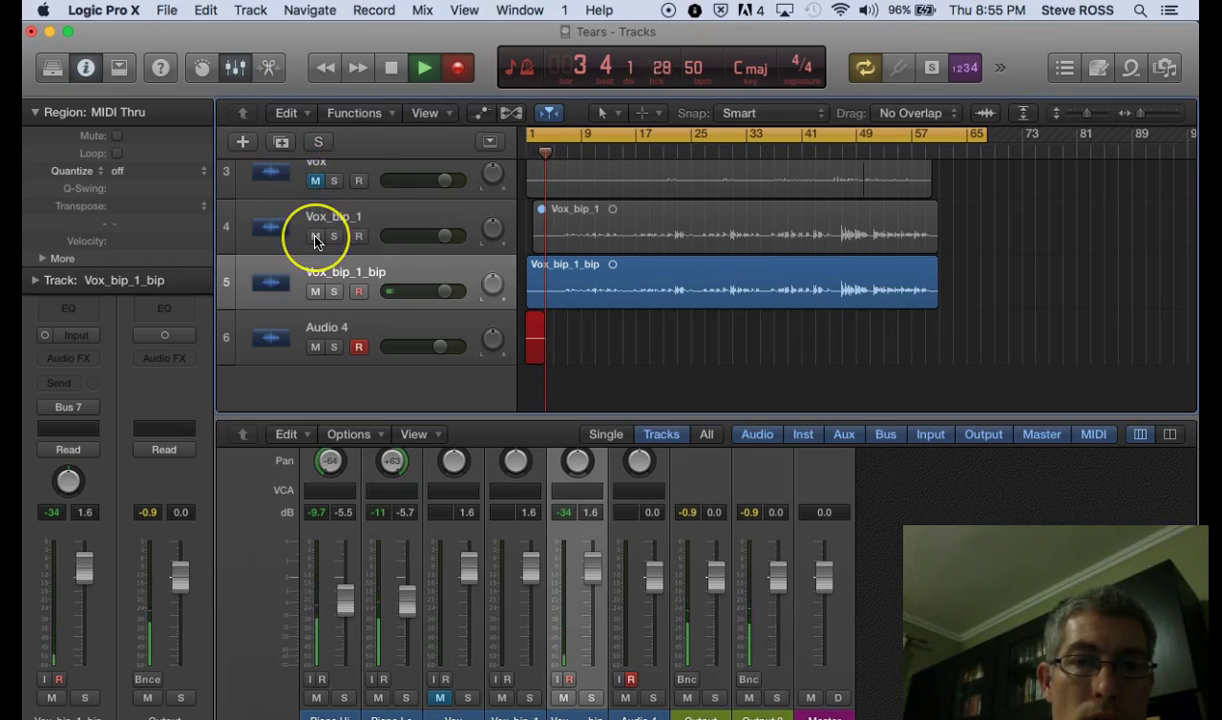
pyautogui.scroll(3, 315, 240)
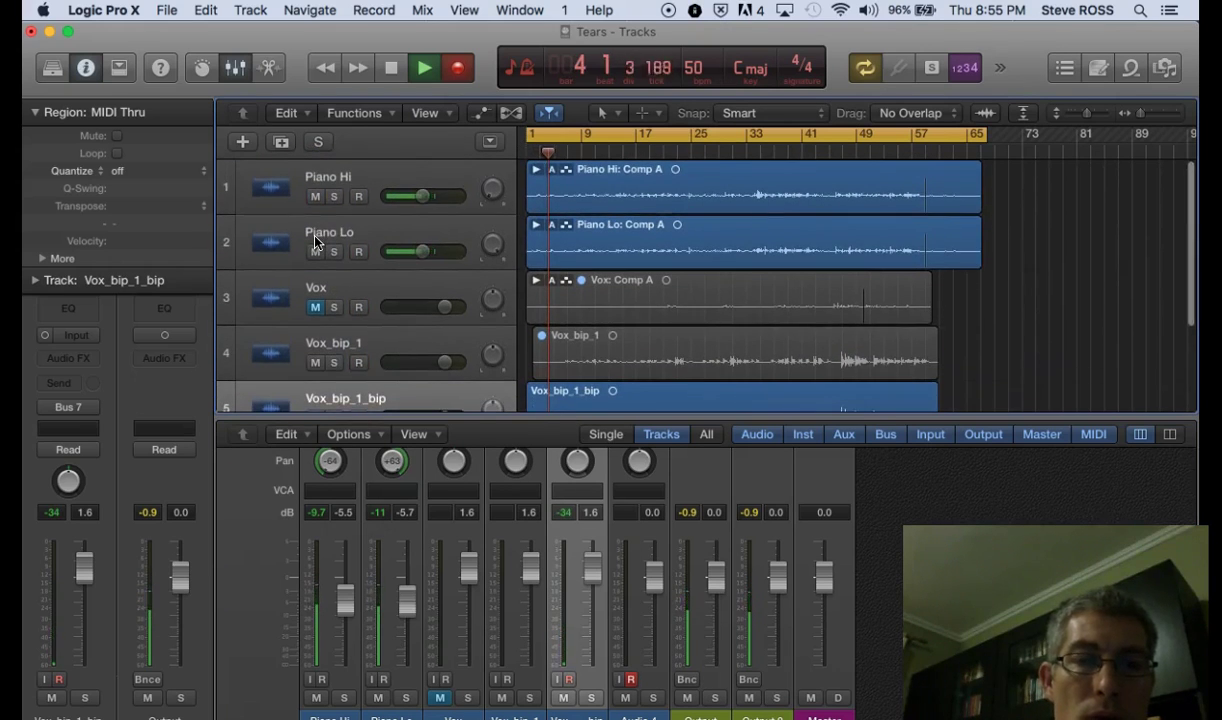
pyautogui.scroll(-1, 315, 240)
pyautogui.scroll(-3, 315, 242)
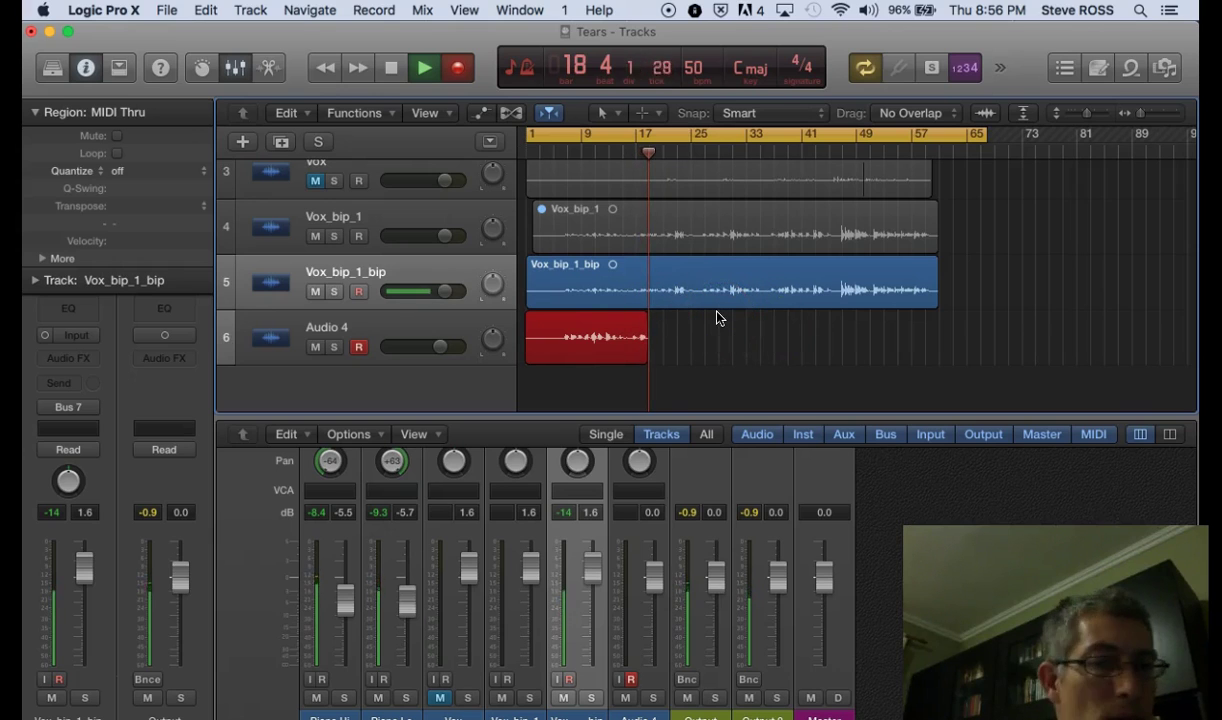
# Stop the recording on the Audio 4 track at about bar 21.
pyautogui.moveTo(717, 318)
pyautogui.mouseDown()
pyautogui.moveTo(742, 314)
pyautogui.moveTo(690, 285)
pyautogui.mouseUp()
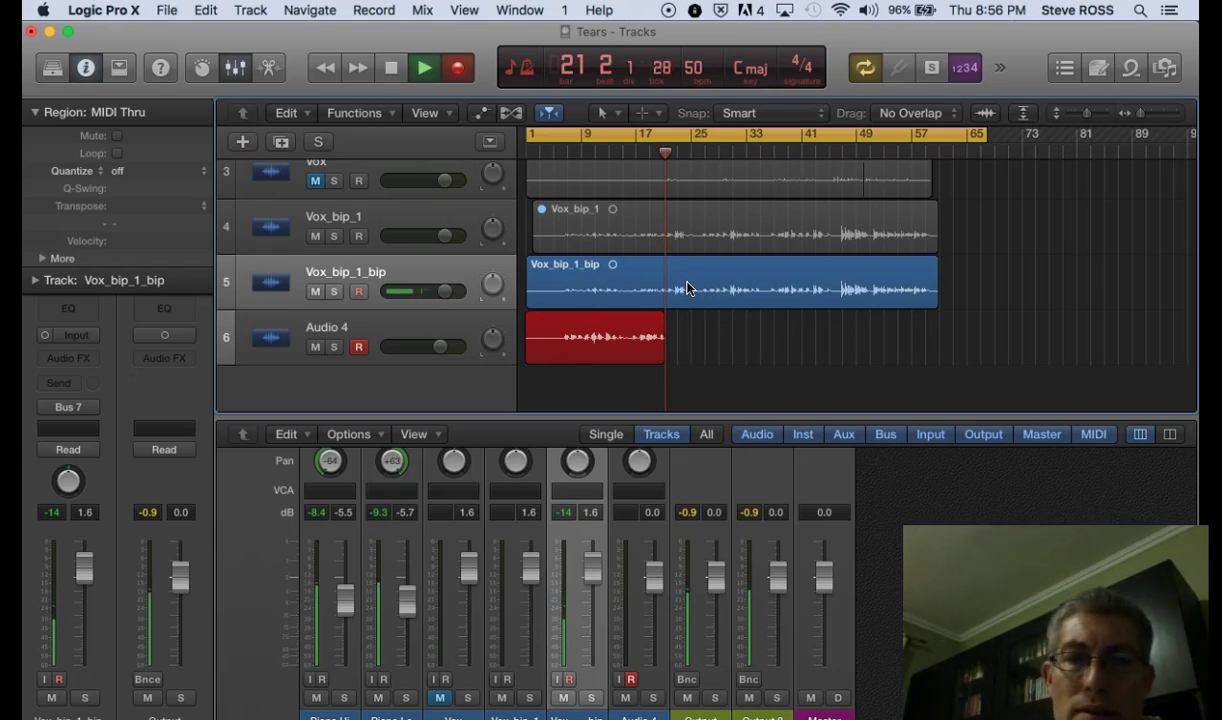
pyautogui.click(548, 340)
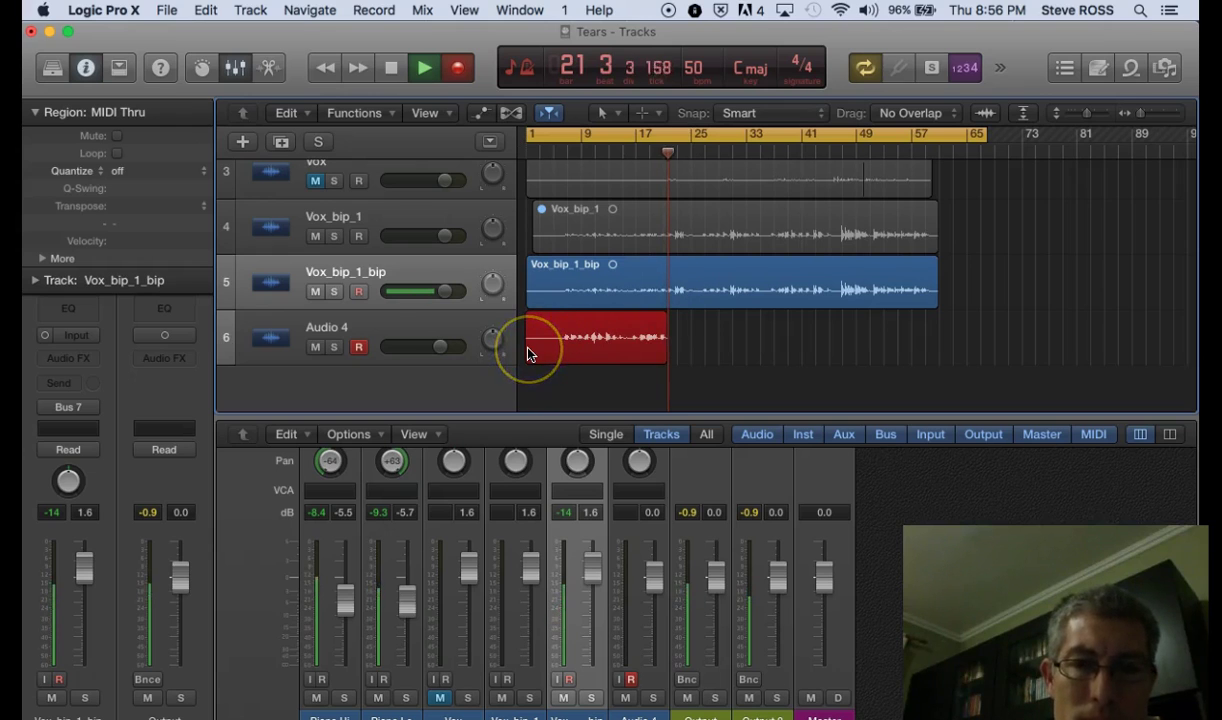
pyautogui.press('space')
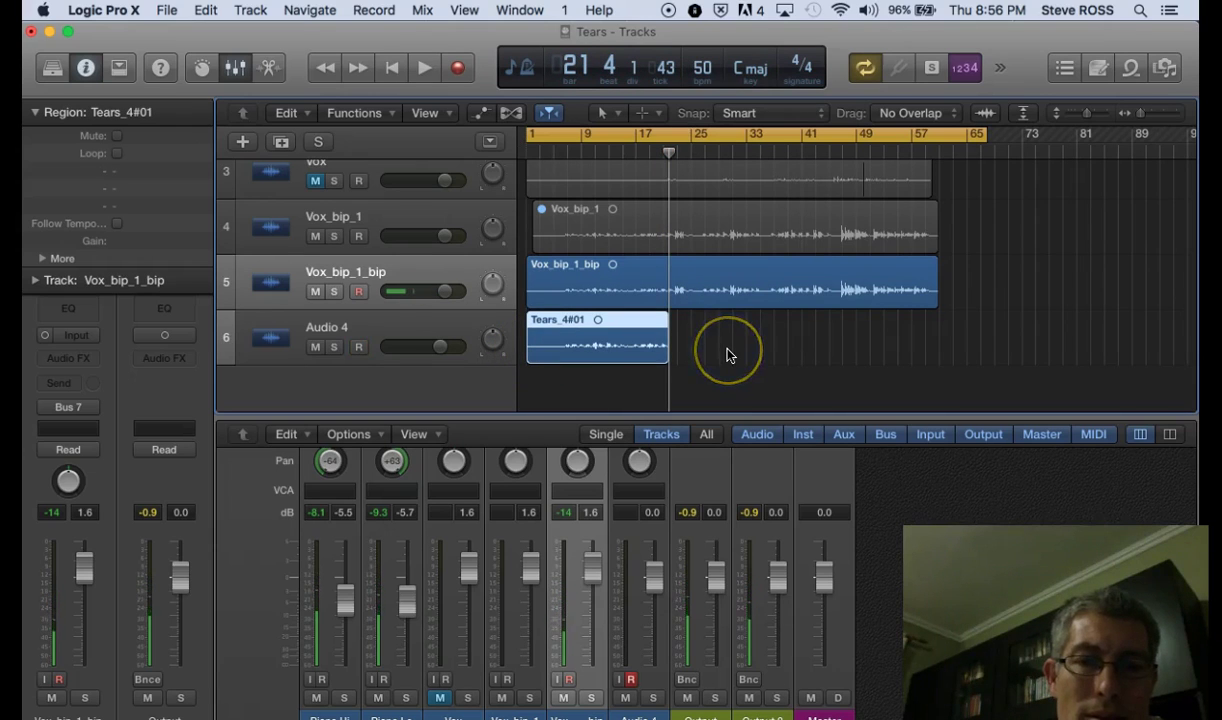